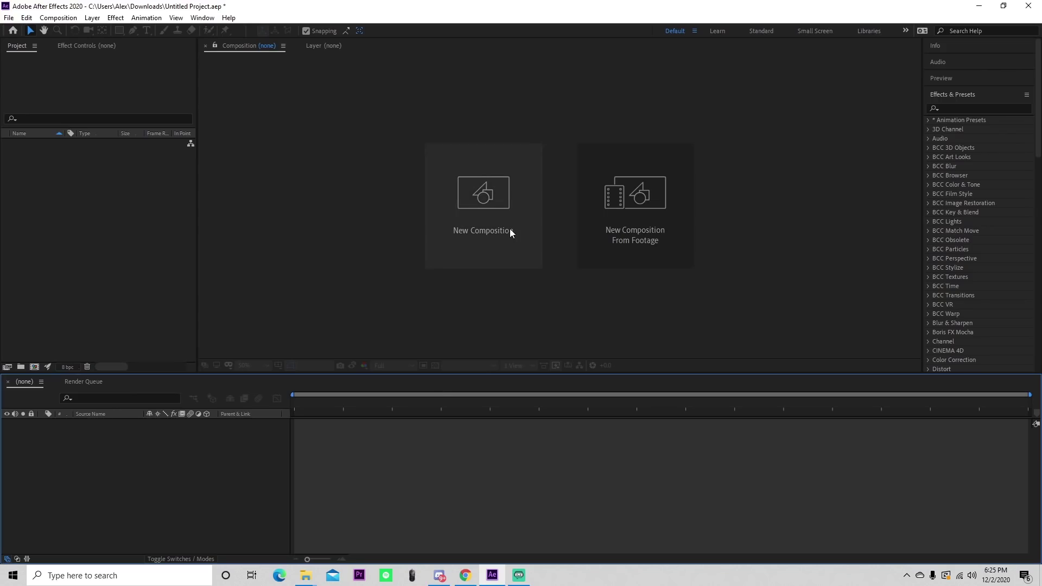
Step: Create a composition named "second ae edit" using the HDTV 1080 24 preset
click(509, 229)
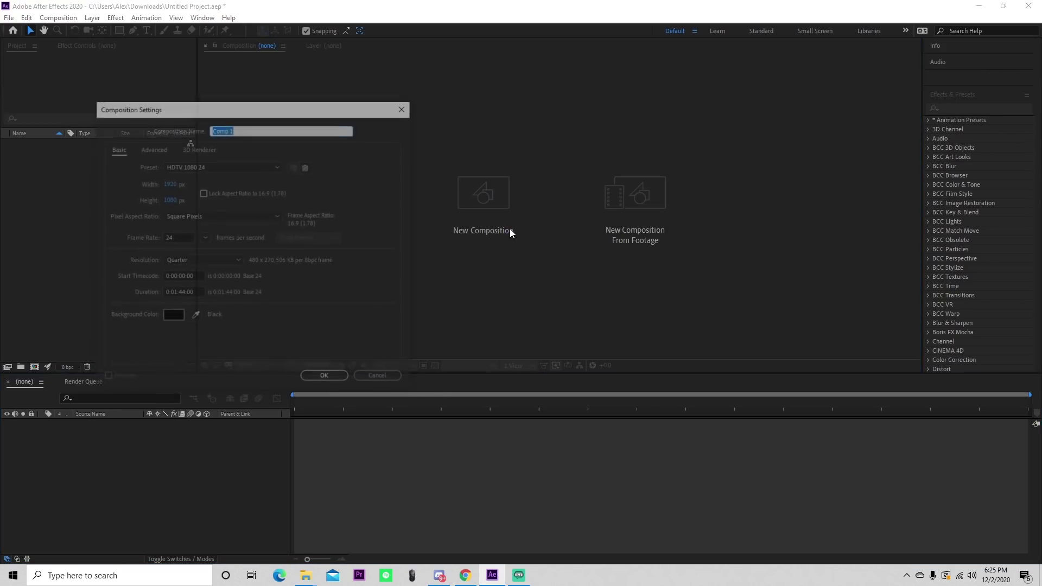
text(second ae edit)
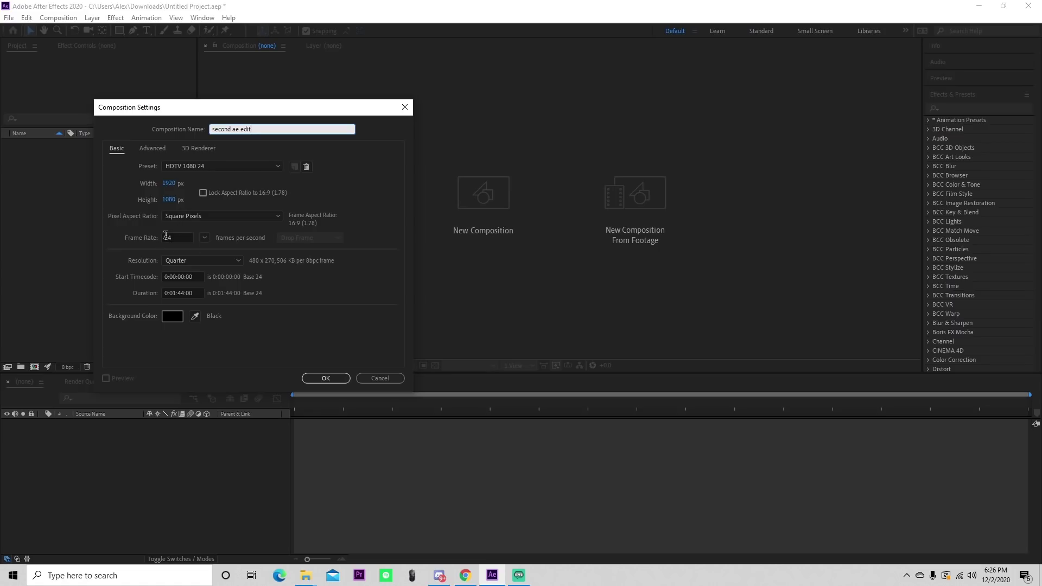
click(326, 378)
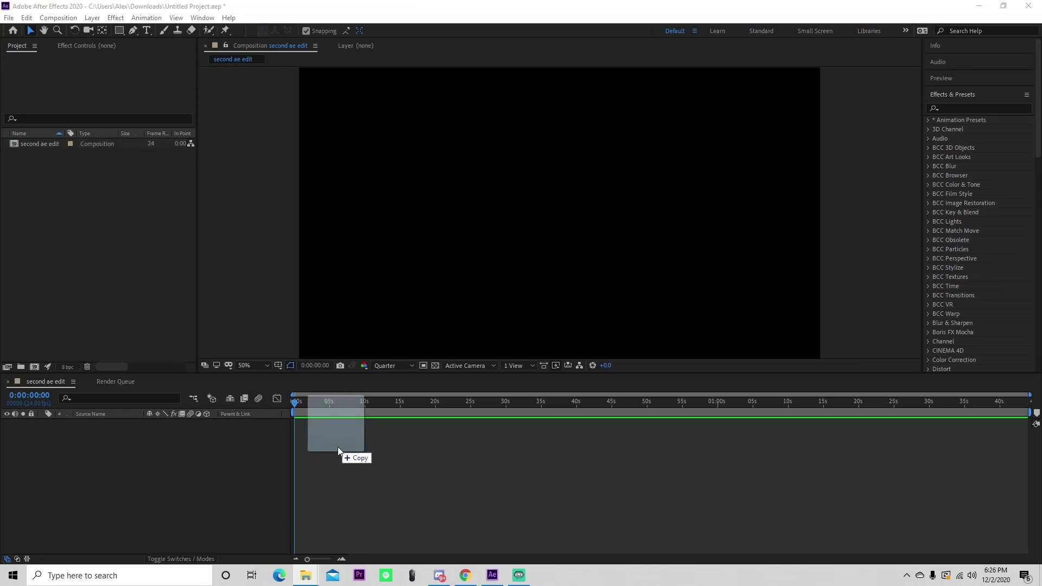
Step: Add the HANDHELDS (PROD. FATHERBLAZE).mp3 track to the composition, starting at the beginning of the timeline
drag(338, 448, 385, 487)
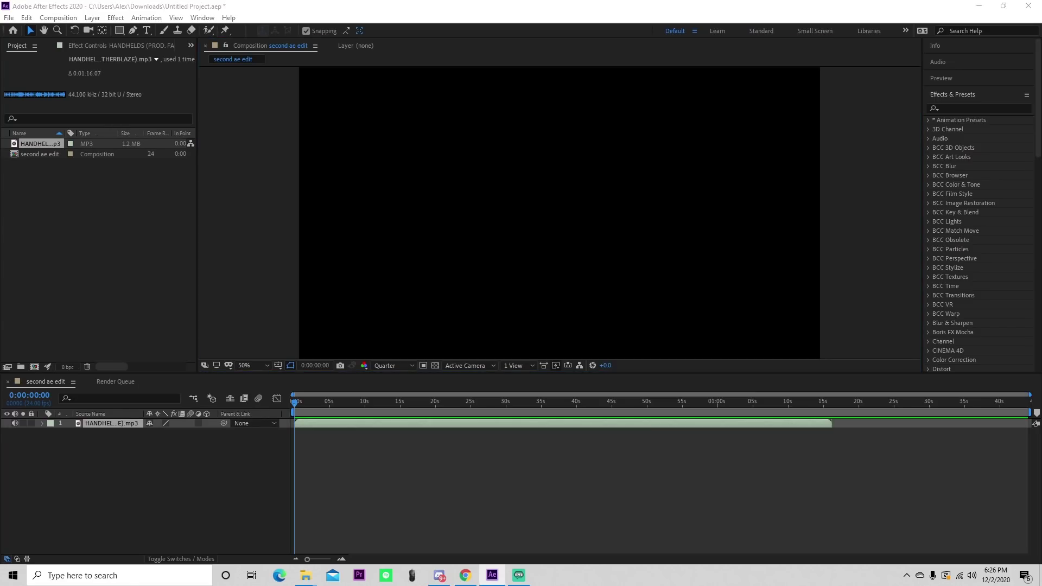
drag(329, 403, 351, 403)
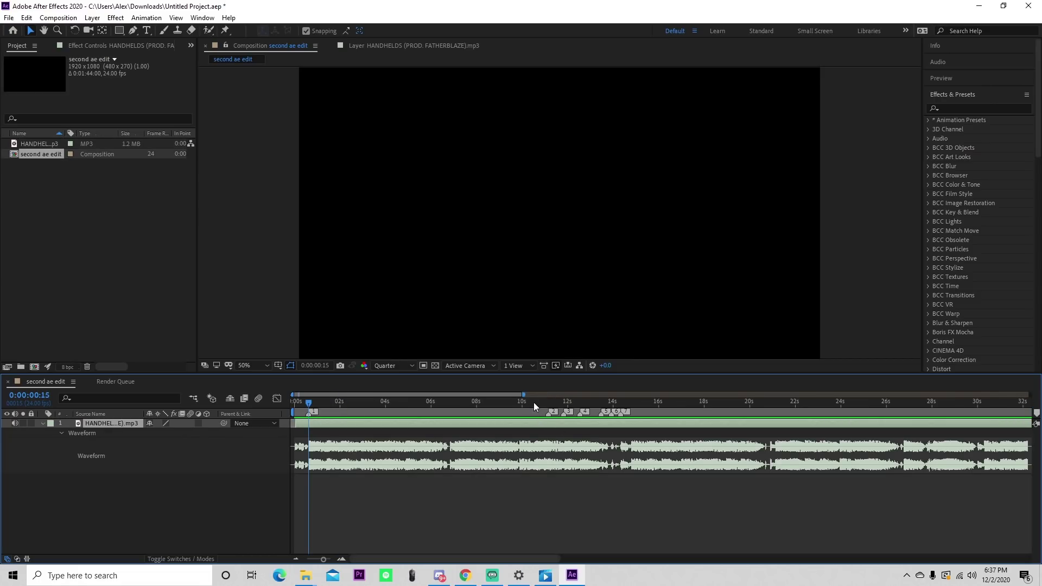
Step: Collapse the music layer's waveform and add clip1.mp4 to the timeline above the music
drag(534, 403, 356, 414)
key(l)
key(l)
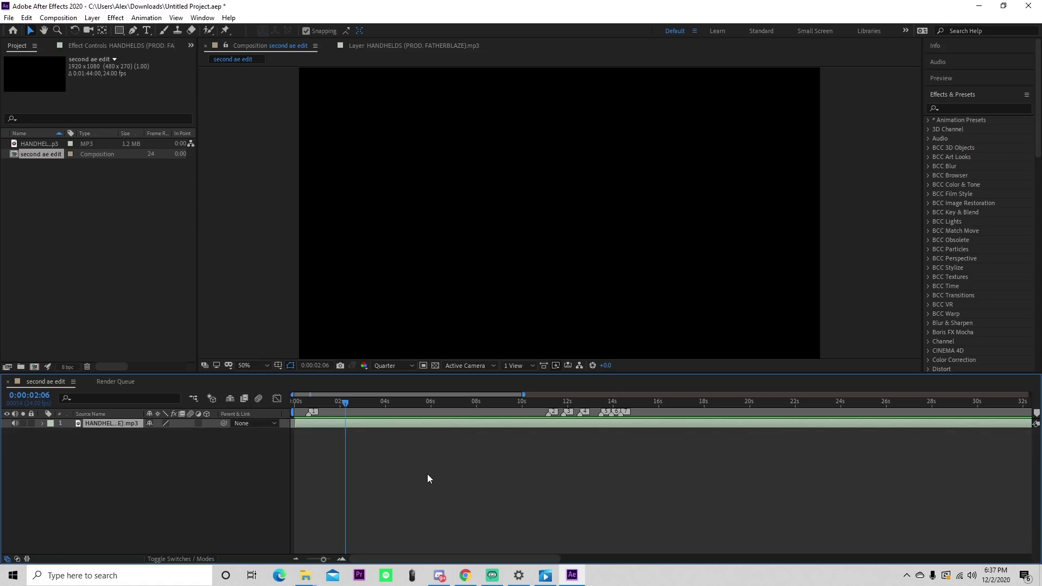
drag(344, 400, 314, 399)
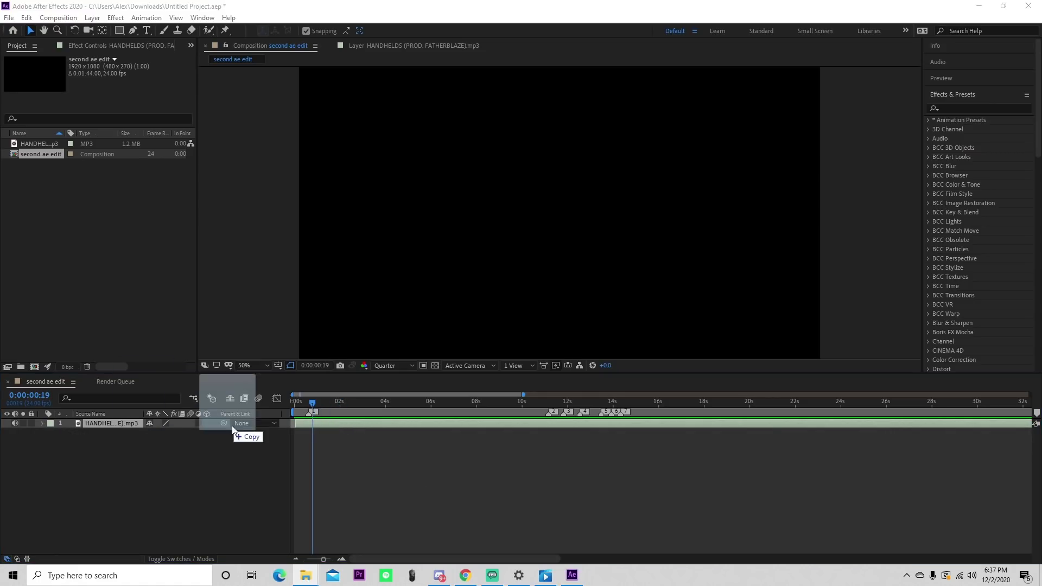
drag(228, 425, 418, 402)
Step: Split clip1.mp4 at 0:00:05:11 and delete the part before the cut
click(367, 404)
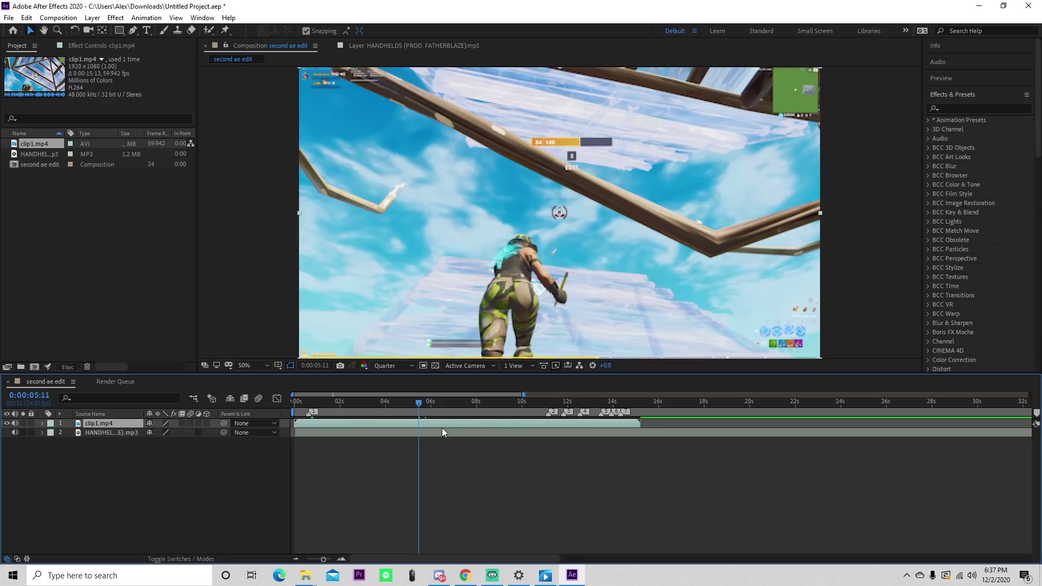
key(ctrl+shift+d)
click(410, 432)
key(Delete)
Step: Shift clip1.mp4 earlier so its shot lines up with marker 2, and preview the sync from 0:00:07:10
drag(419, 403, 547, 407)
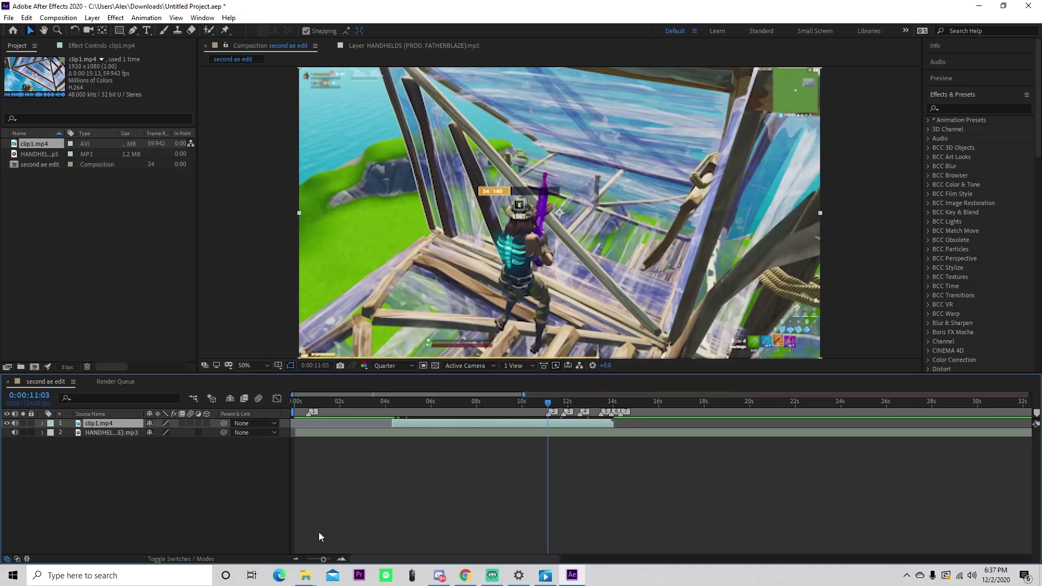
drag(323, 559, 327, 560)
drag(639, 423, 509, 404)
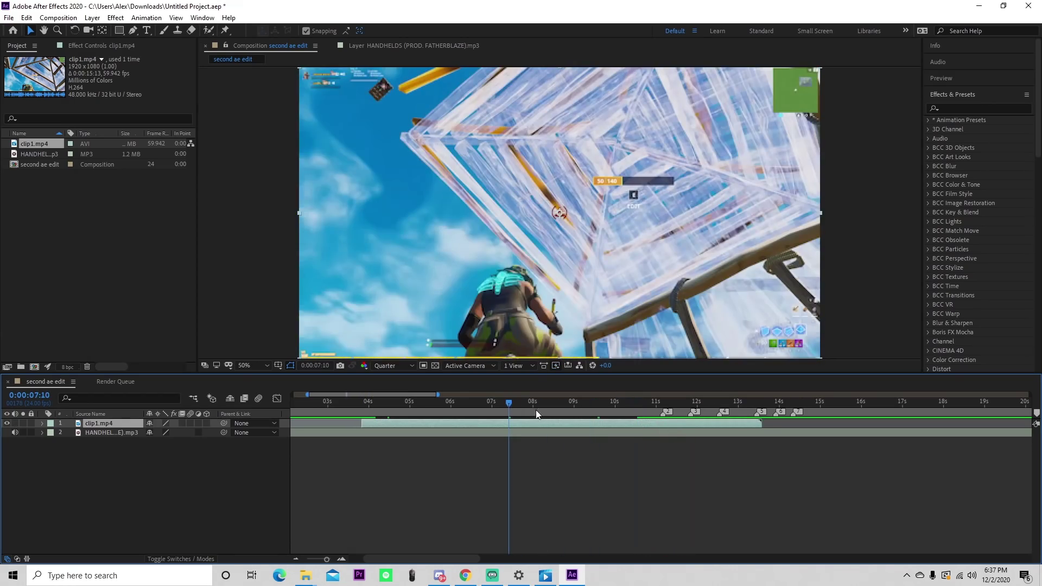
key(space)
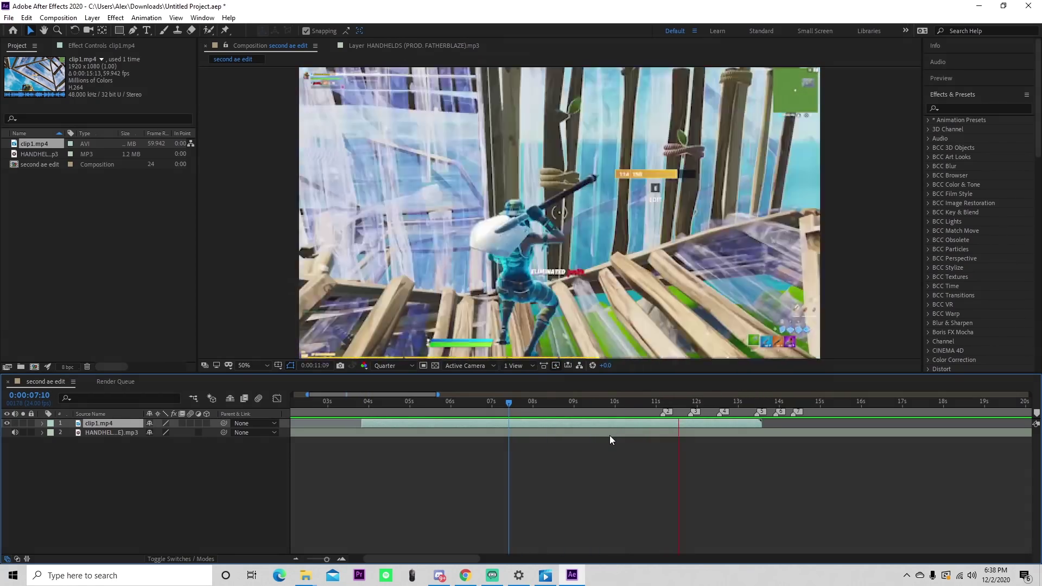
key(space)
drag(328, 560, 324, 559)
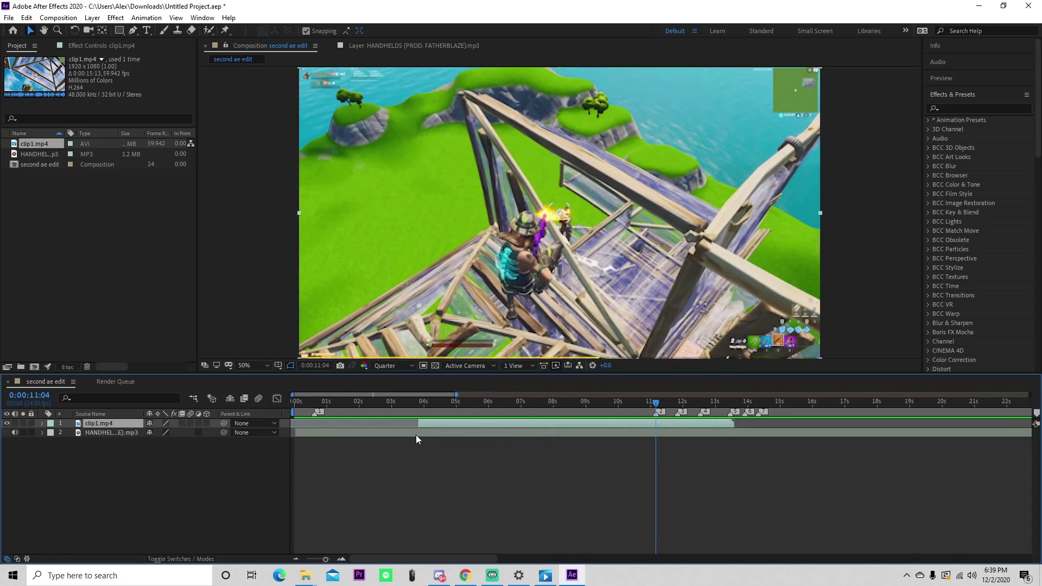
Step: Add an adjustment layer above the clip and apply the Tweak_CC preset, found by searching the effects for "cc"
key(ctrl+alt+y)
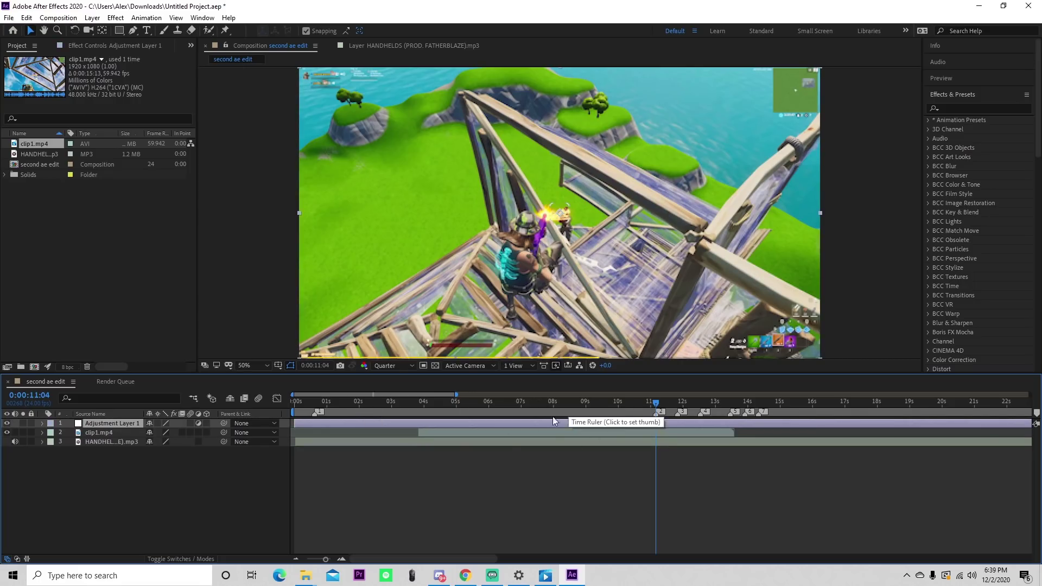
click(963, 107)
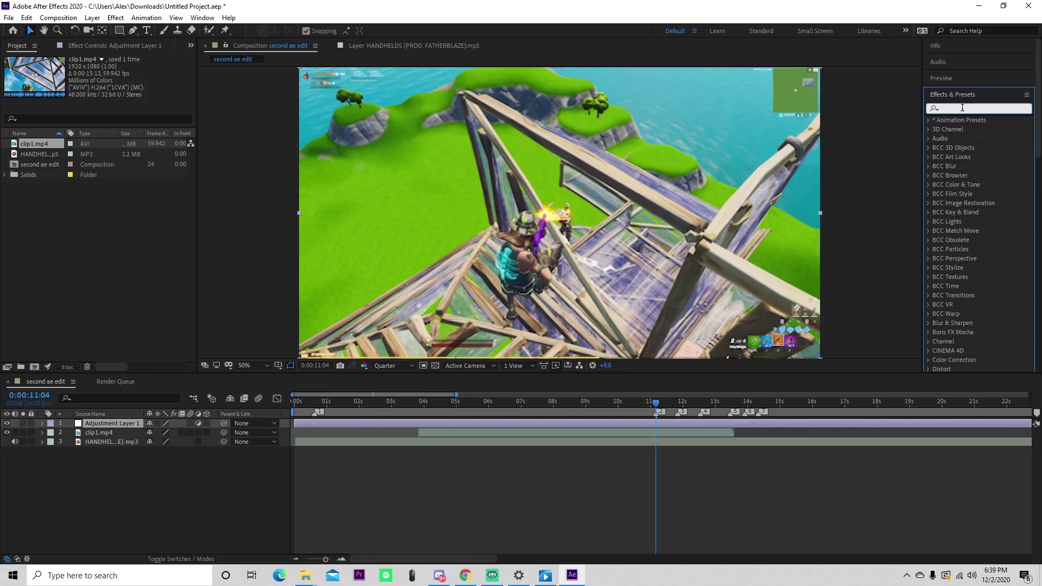
text(cc)
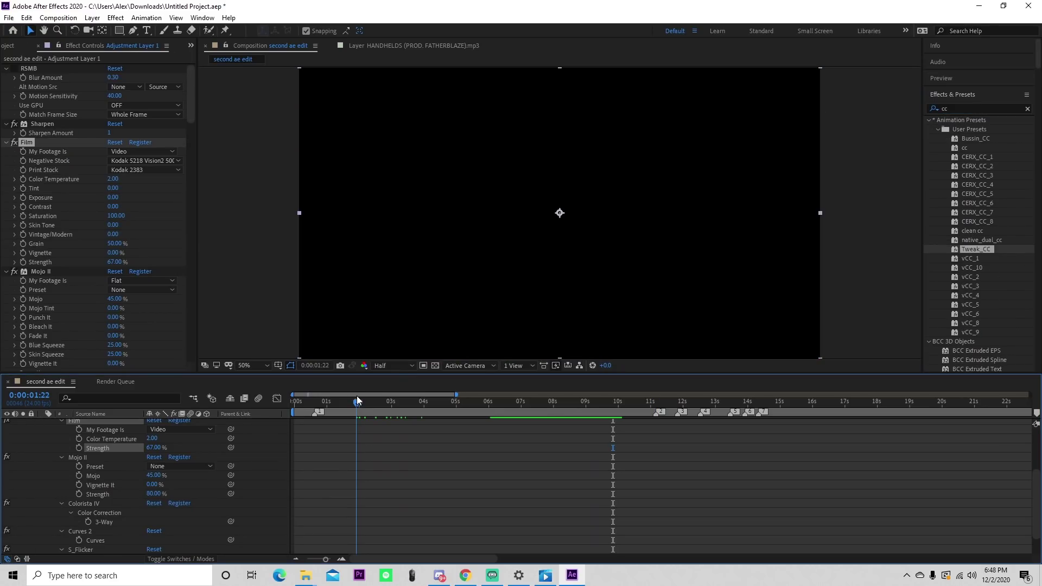
Step: Preview the color-corrected clip from 0:00:04:09
drag(357, 395, 435, 401)
key(space)
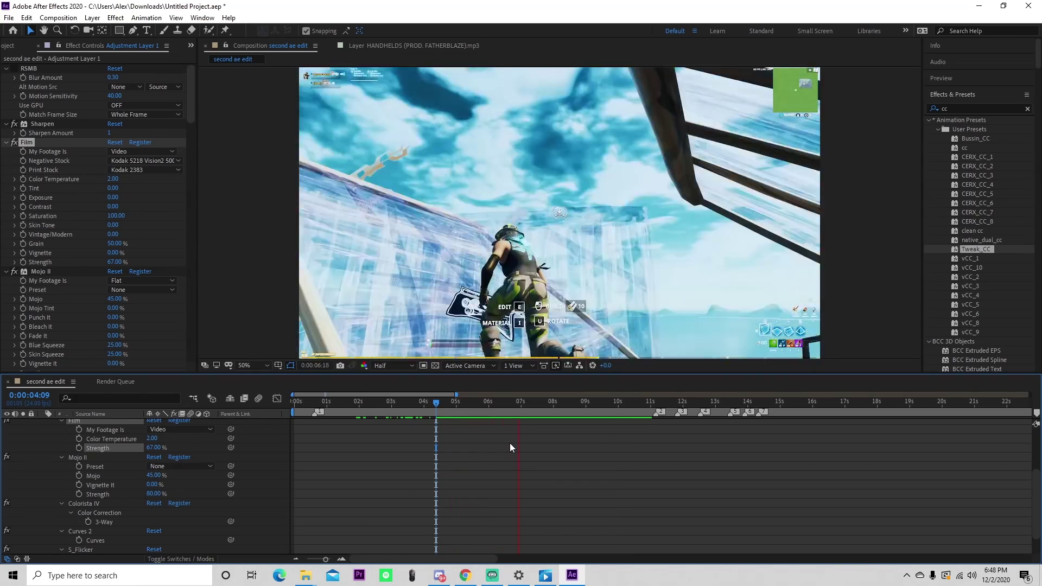
key(space)
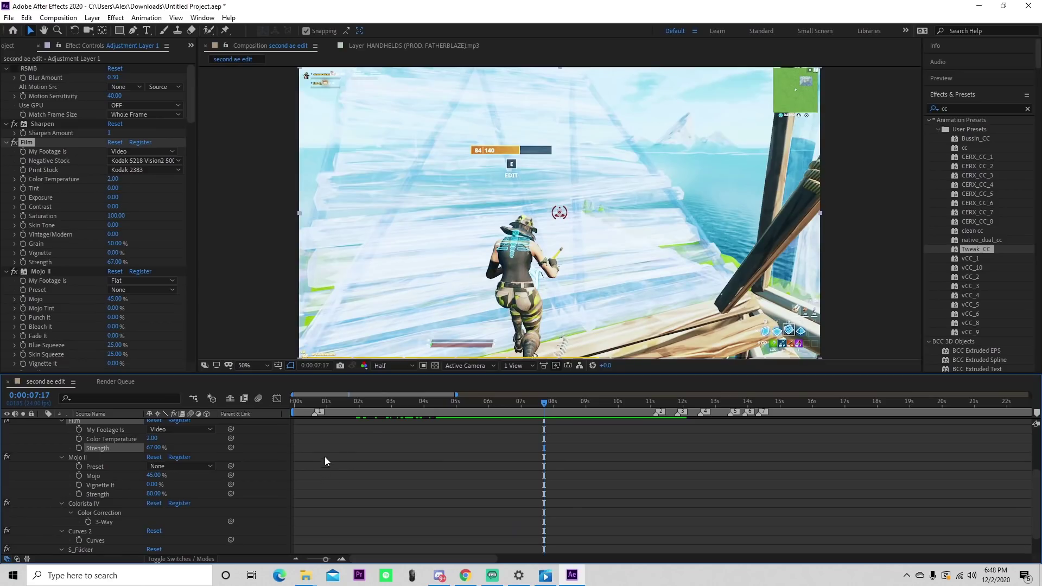
Step: Move the playhead to marker 2 and collapse the adjustment layer's effect properties in the timeline
click(655, 414)
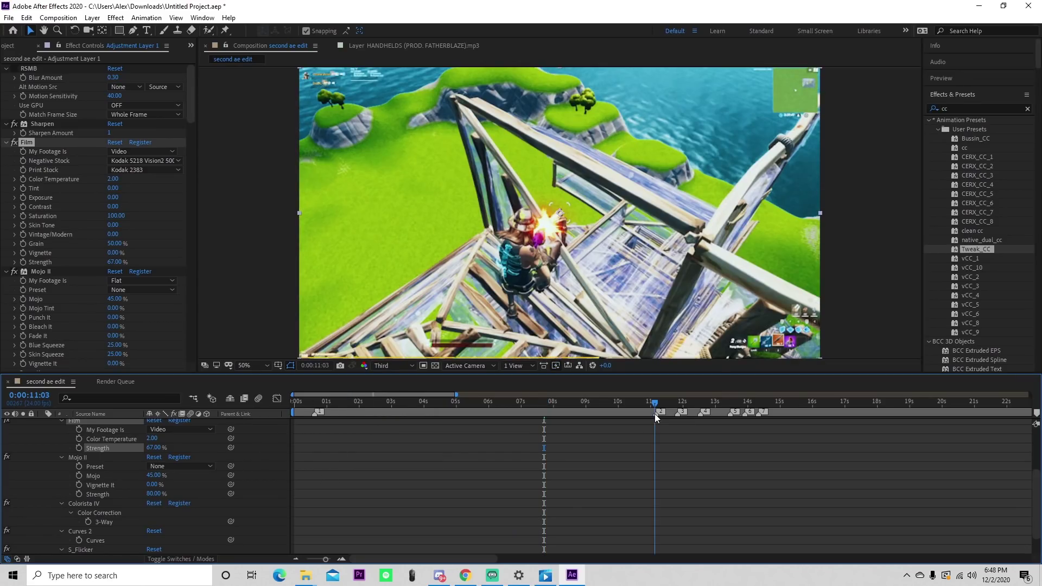
scroll(576, 510, up, 5)
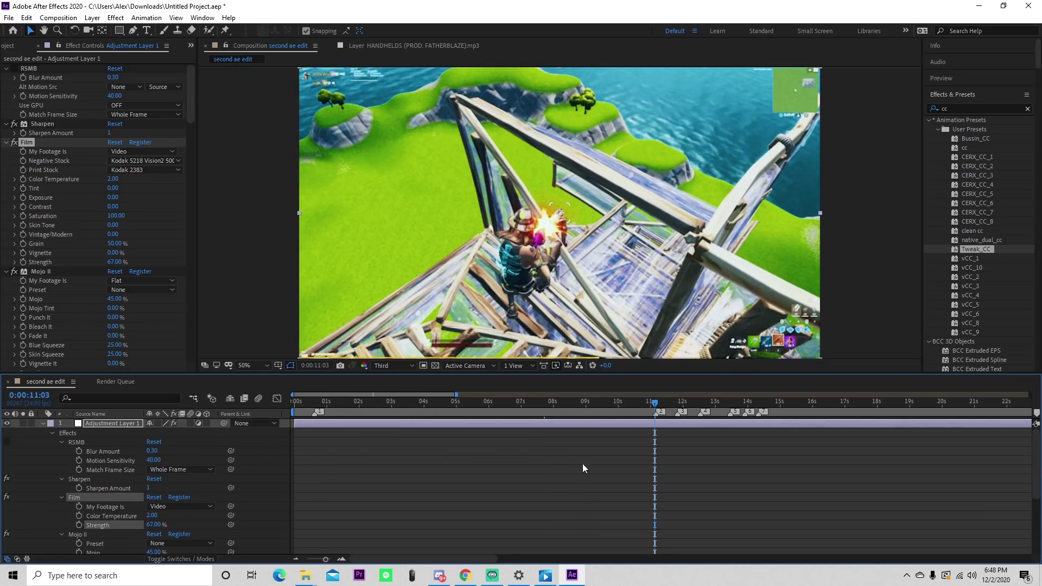
click(605, 425)
key(u)
key(u)
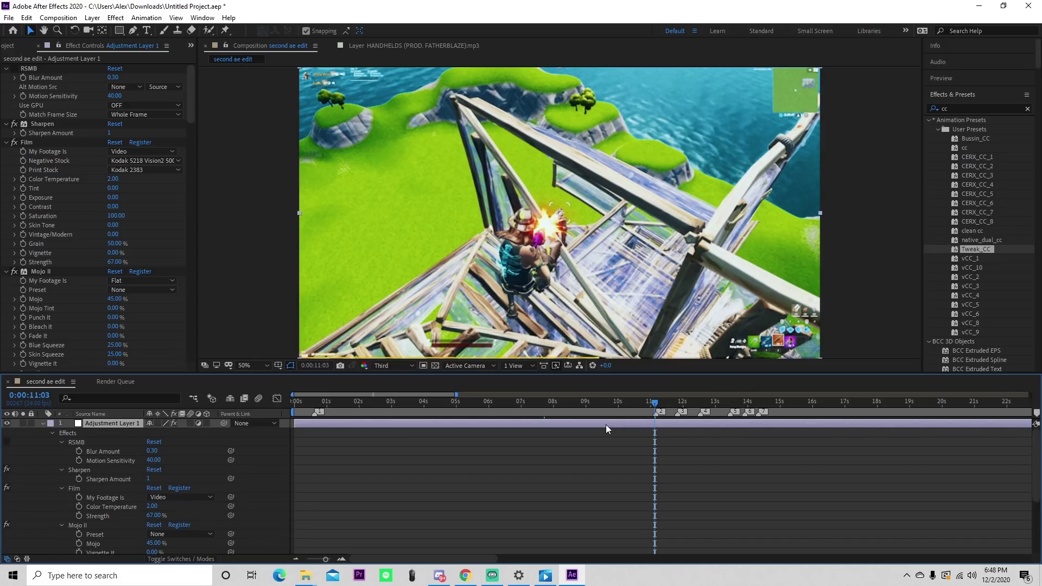
key(u)
Step: Split clip1.mp4 at marker 2, on frame 0:00:11:04
click(609, 432)
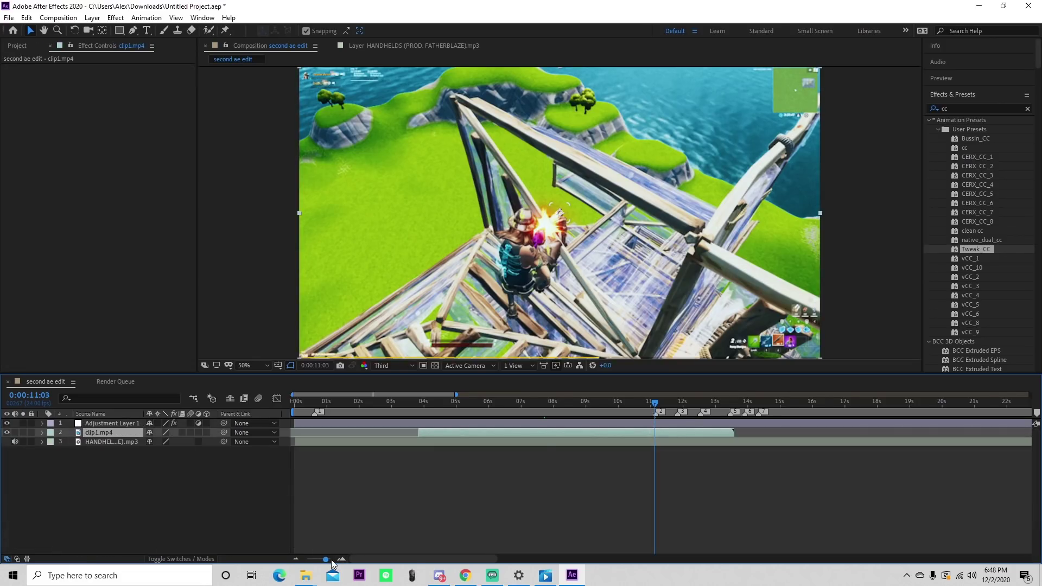
drag(332, 561, 347, 556)
click(689, 401)
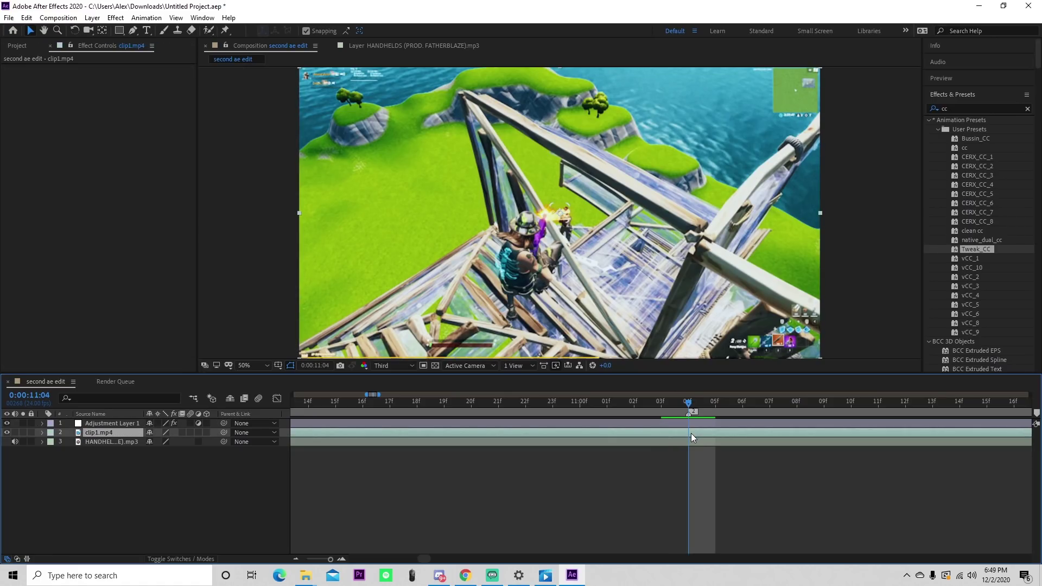
key(ctrl+shift+d)
drag(332, 560, 328, 560)
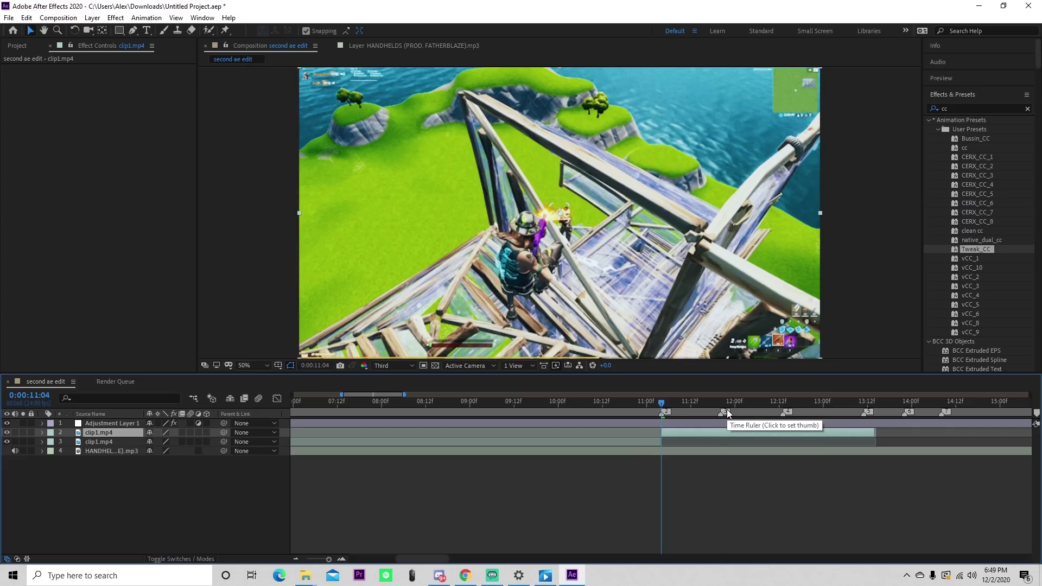
Step: Trim the second clip1.mp4 segment to end at marker 3, at 0:00:11:20, and enable time remapping on it
key(k)
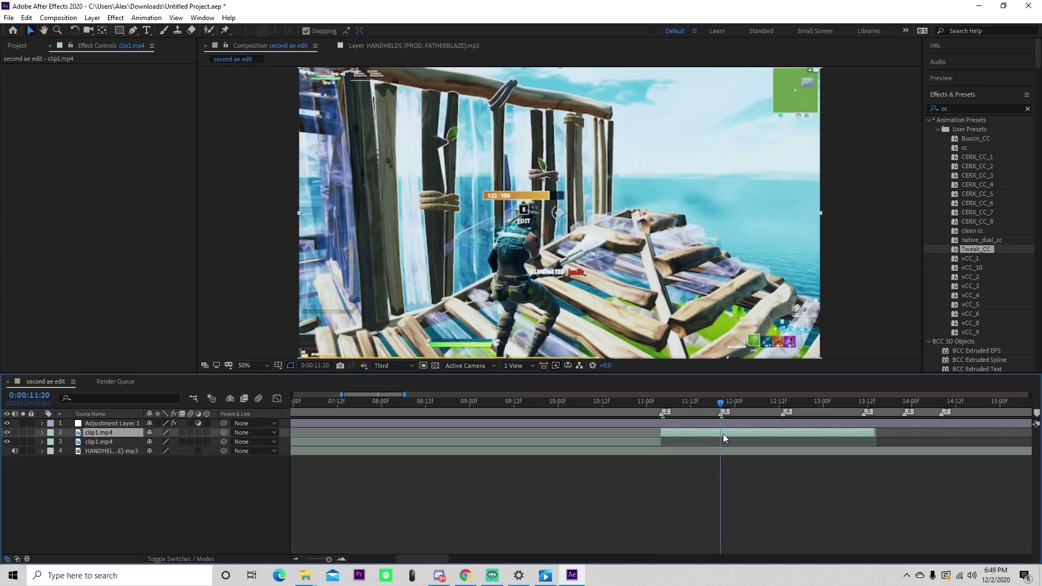
key(alt+])
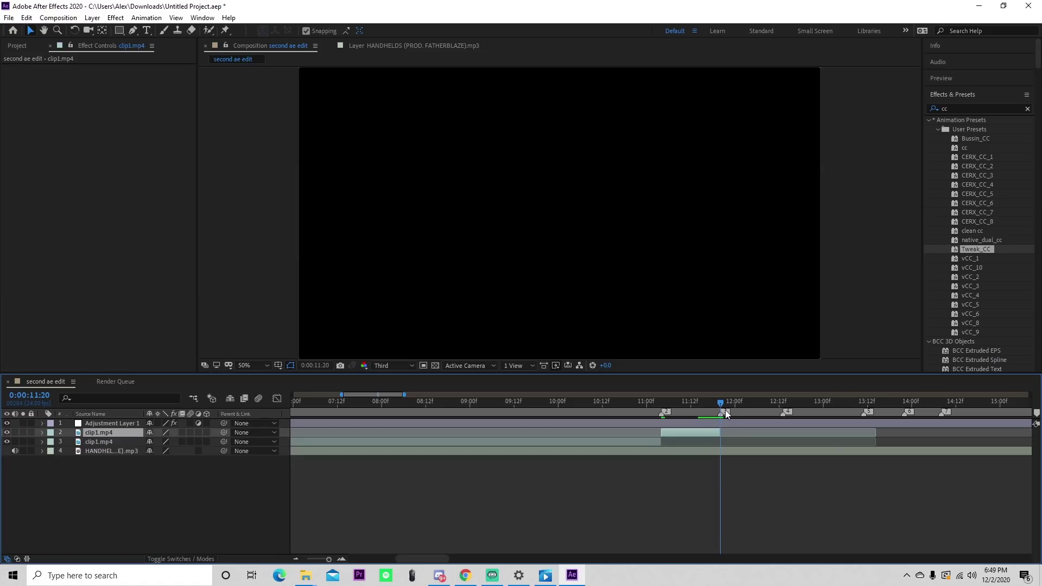
key(ctrl+alt+t)
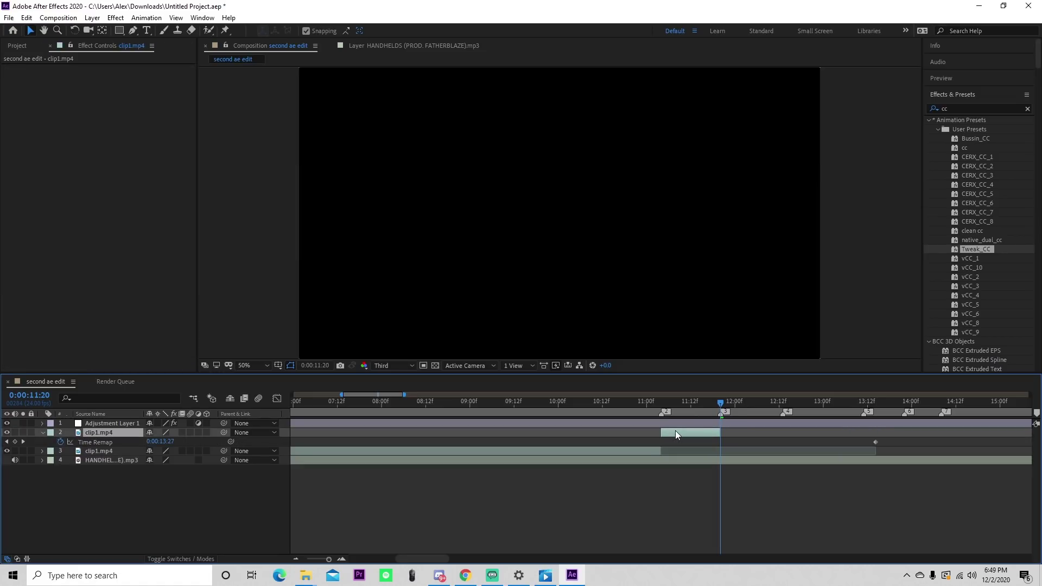
key(u)
key(u)
Step: Add time remap keyframes at the start and end of the trimmed clip segment
drag(721, 404, 661, 404)
click(15, 442)
click(15, 442)
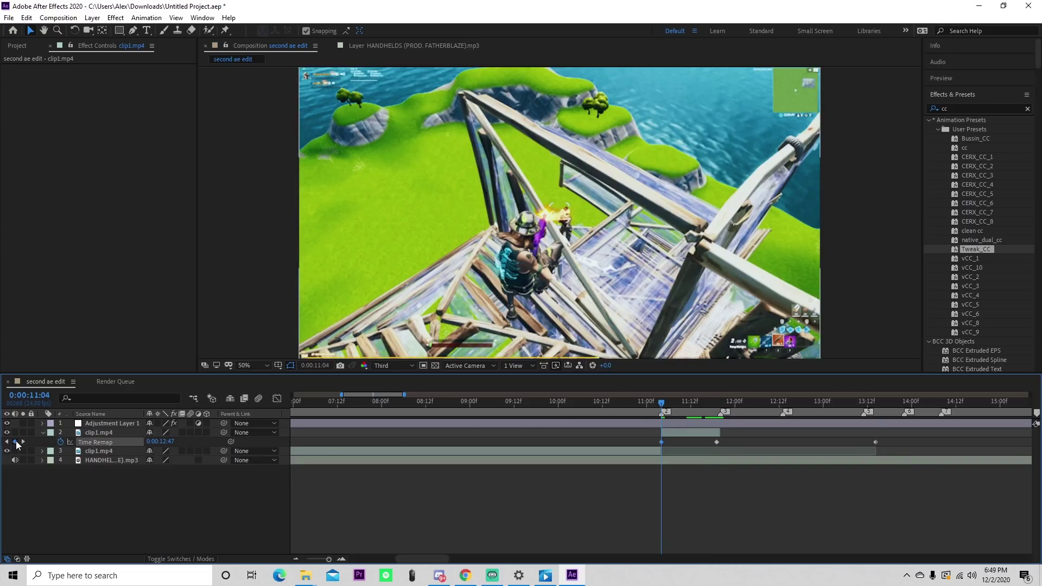
Step: Delete the original time remap keyframes lying before and after the trimmed segment
click(23, 442)
click(22, 442)
click(875, 443)
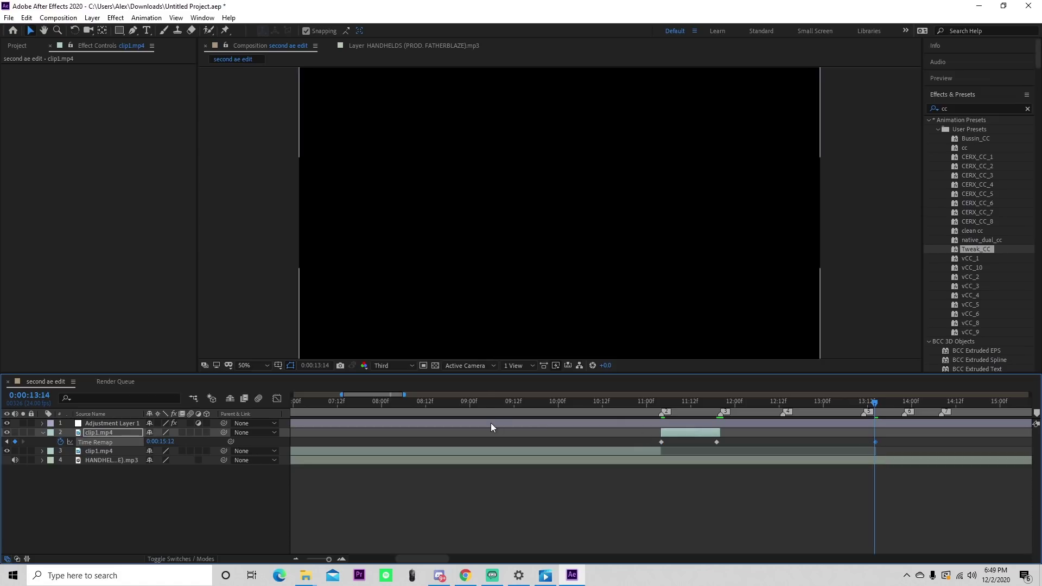
key(Delete)
key(minus)
drag(329, 558, 327, 560)
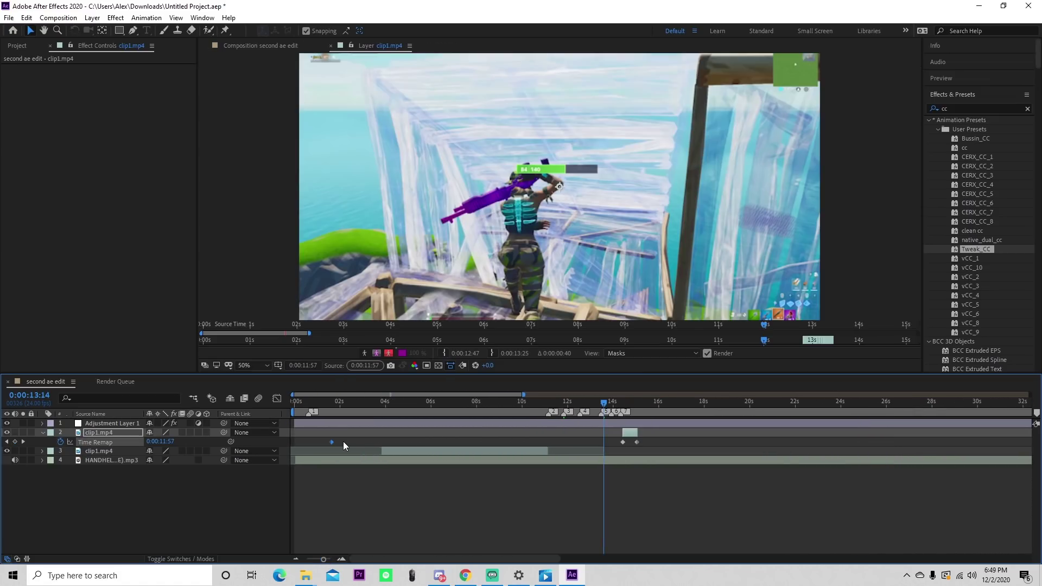
key(Delete)
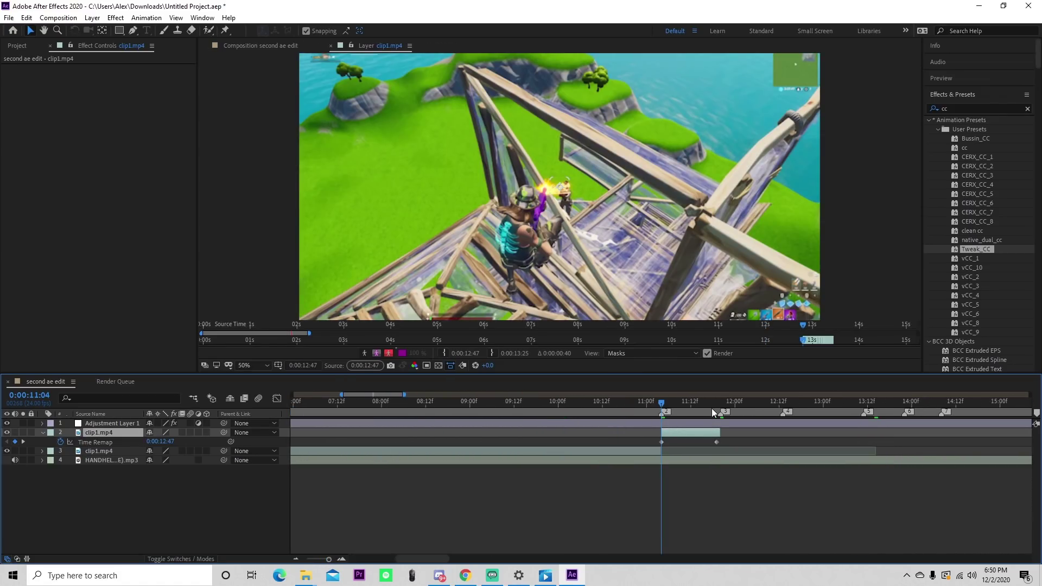
Step: Apply Easy Ease to both time remap keyframes of the trimmed segment
click(716, 409)
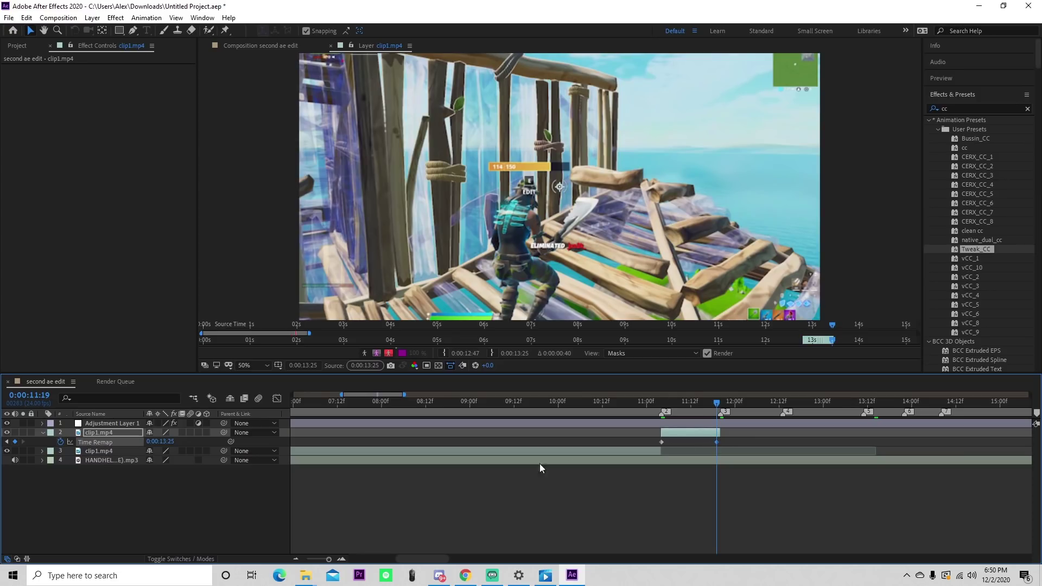
mouse_move(166, 442)
mouse_down()
mouse_move(155, 442)
mouse_move(165, 443)
mouse_up()
click(665, 403)
drag(648, 441, 731, 444)
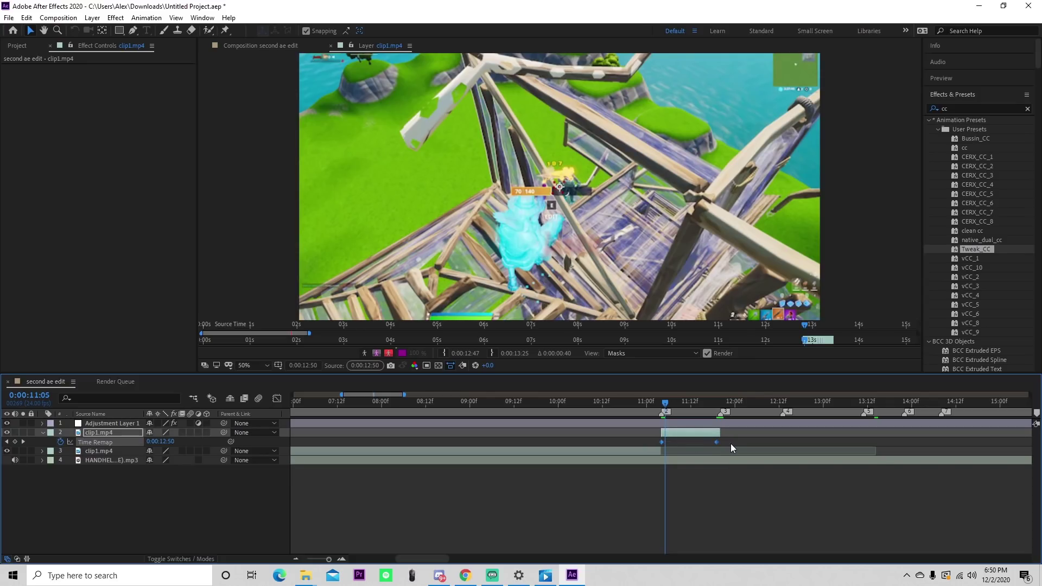
key(F9)
Step: Show the time remap curve in the Graph Editor and pull the first keyframe's handle steeply upward for a fast start
click(693, 448)
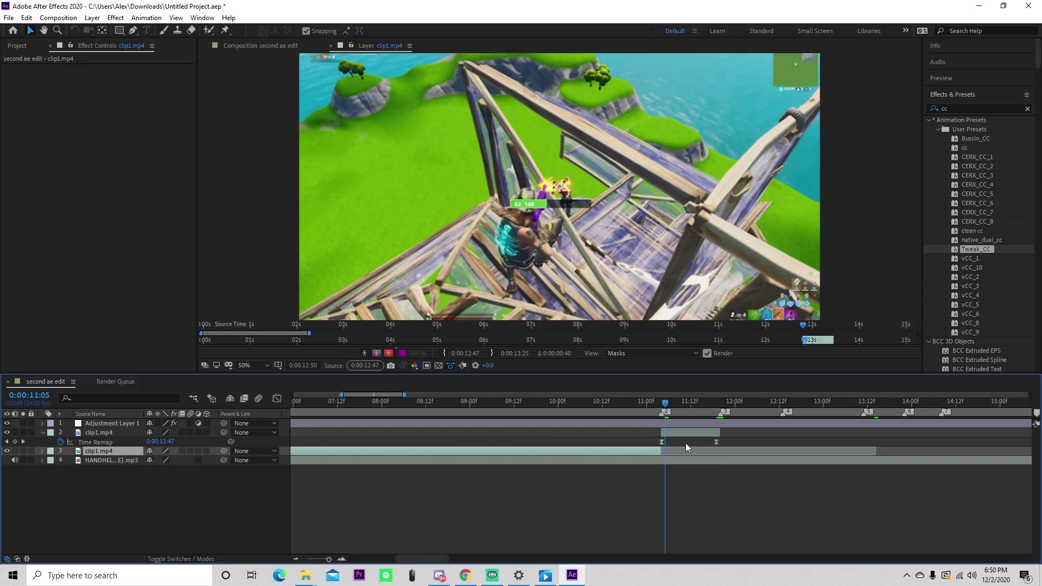
click(685, 443)
click(647, 435)
click(277, 399)
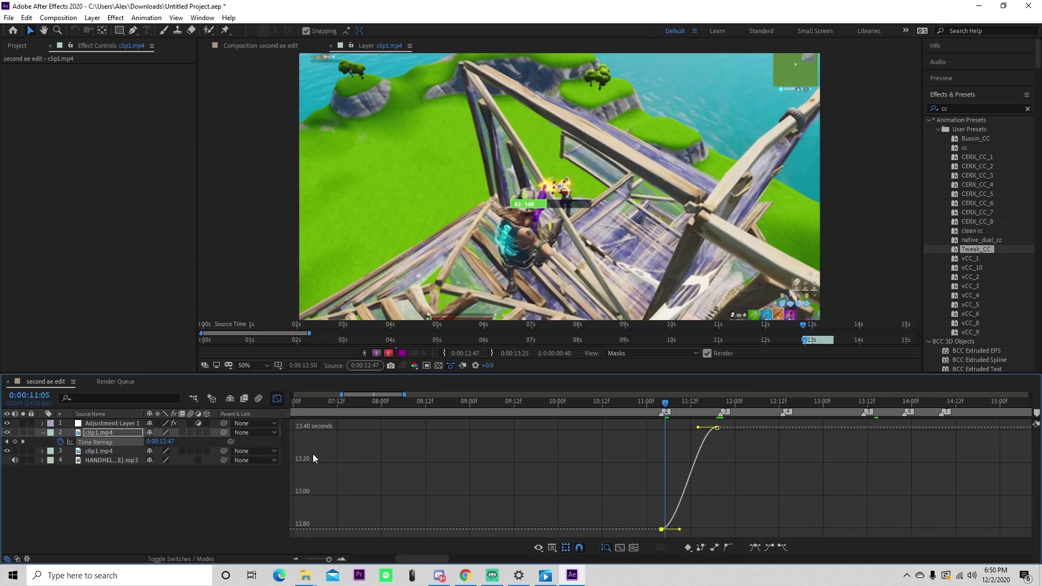
drag(680, 530, 663, 466)
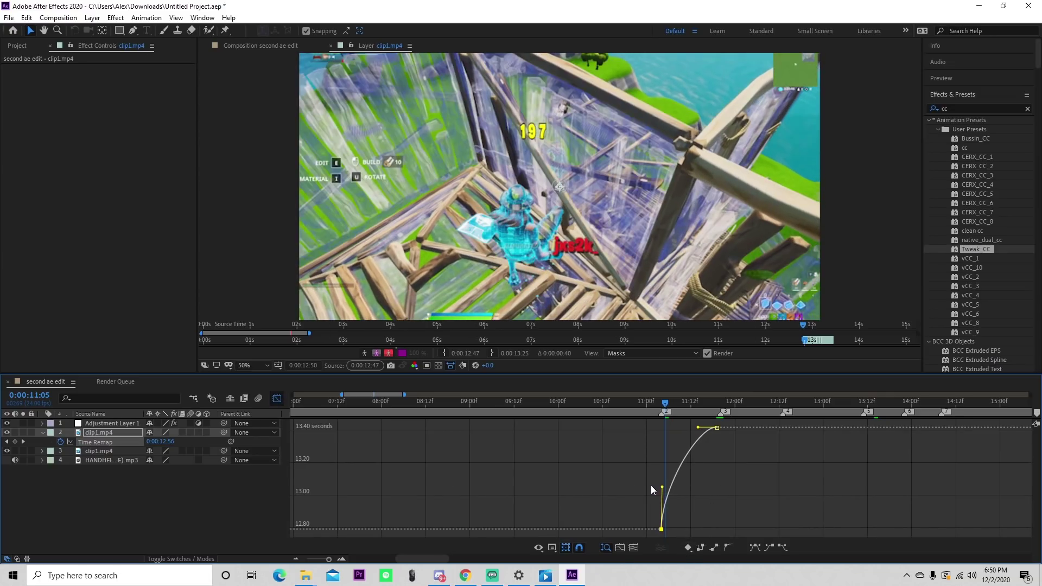
Step: Raise the last time remap keyframe's curve handle above the keyframe and preview the segment's velocity
drag(647, 402, 639, 403)
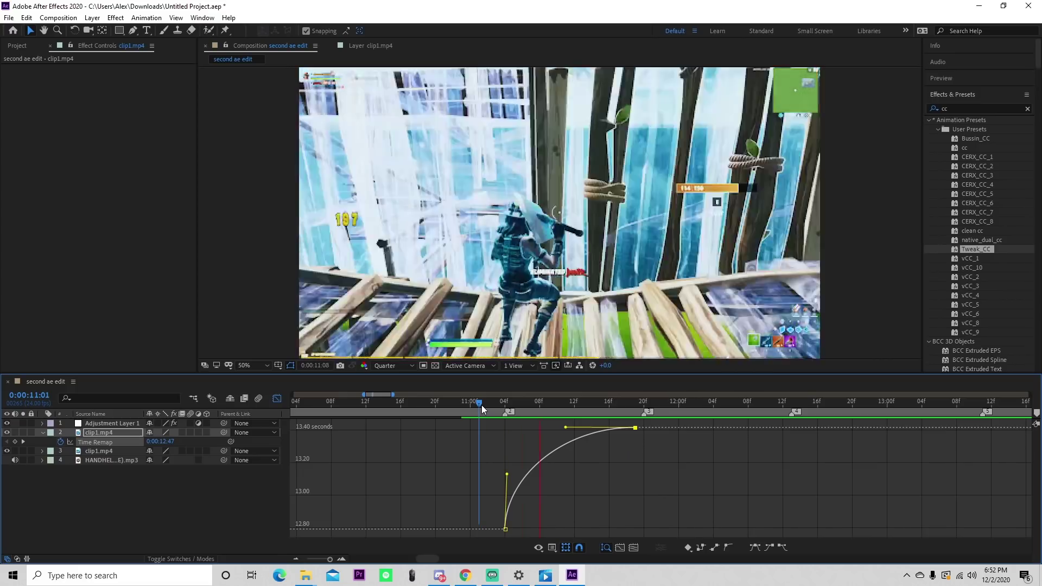
key(space)
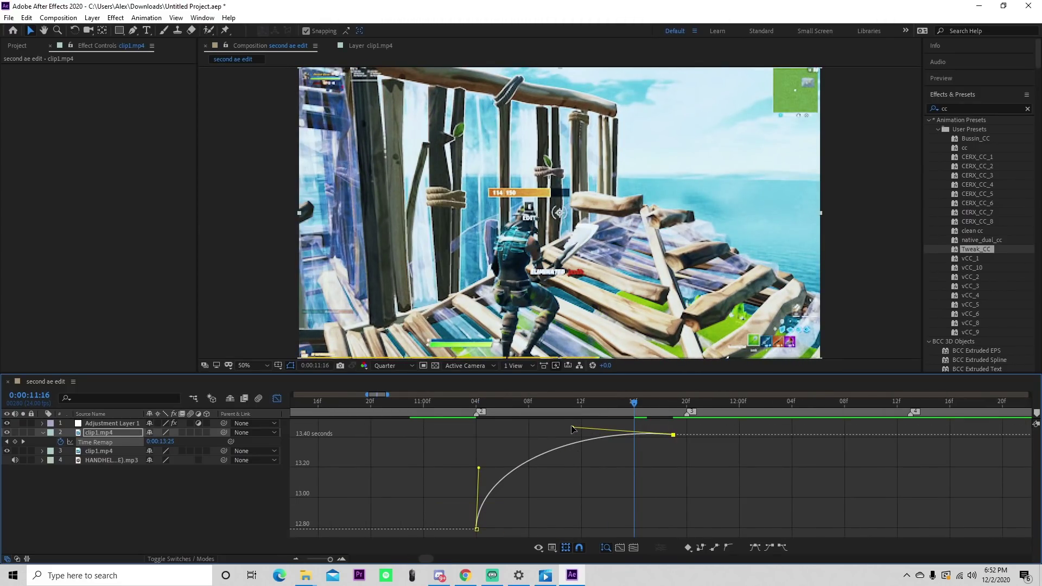
drag(572, 427, 571, 425)
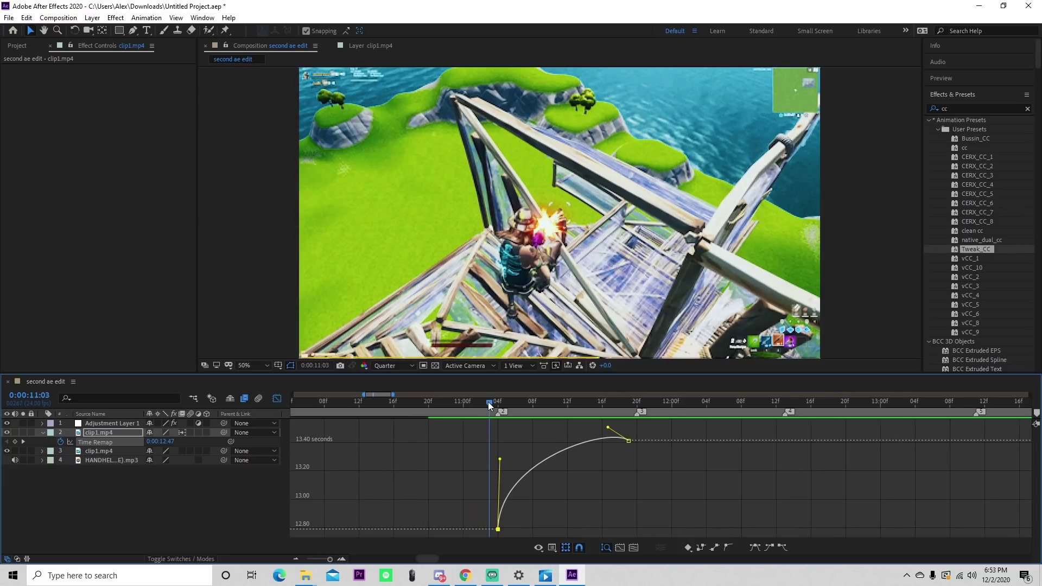
key(space)
key(space)
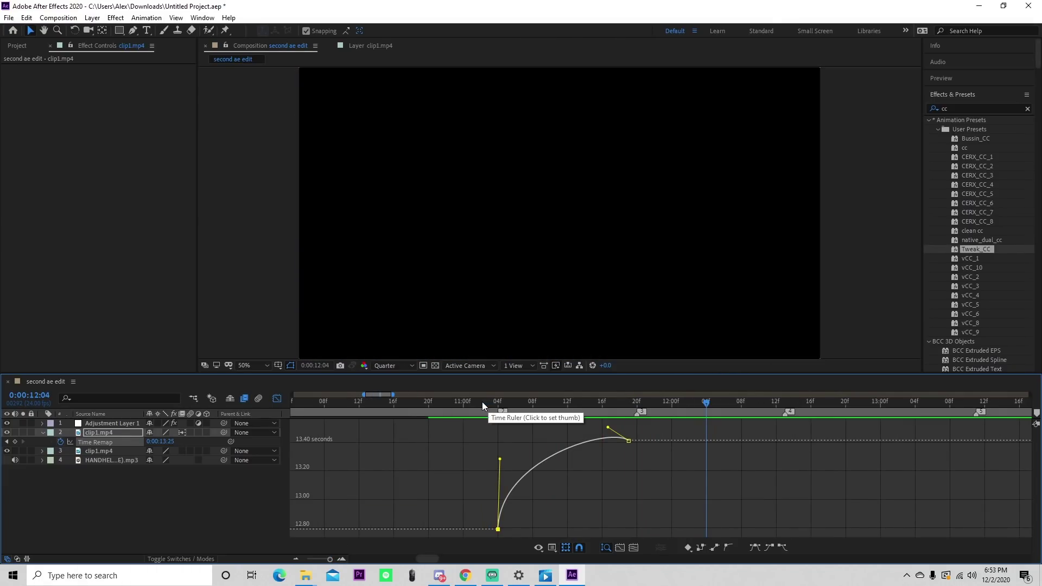
click(491, 404)
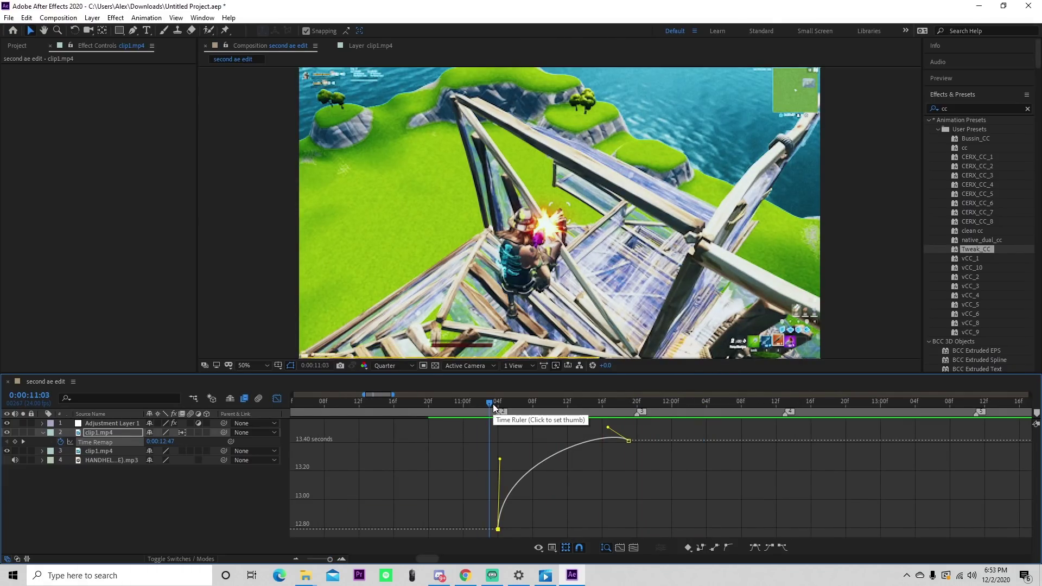
key(shift+F3)
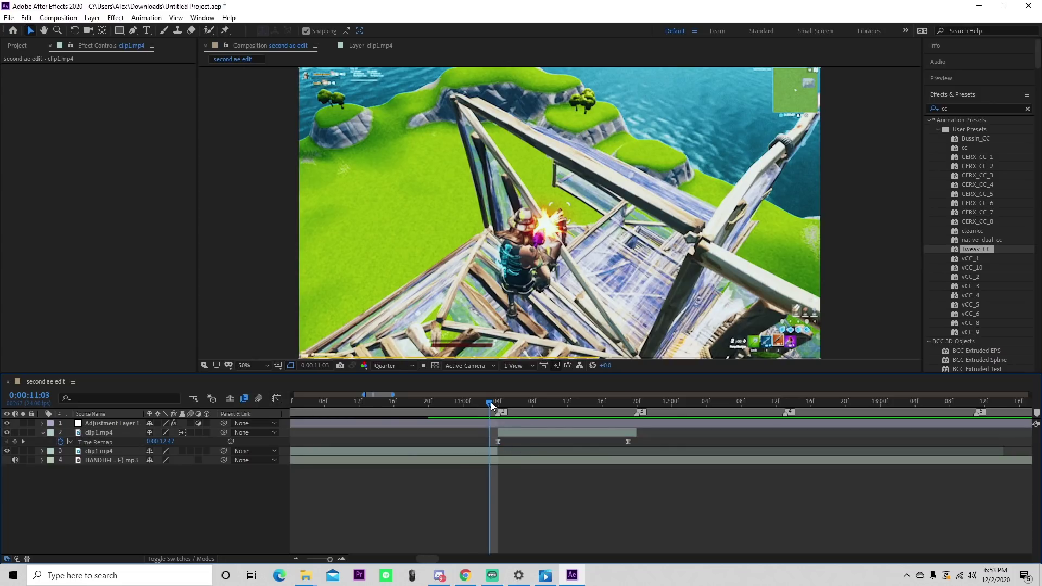
Step: Split the earlier clip at 0:00:10:12 and enable time remapping on the segment ending at 0:00:11:04
click(481, 403)
drag(481, 403, 499, 411)
click(370, 450)
key(ctrl+shift+d)
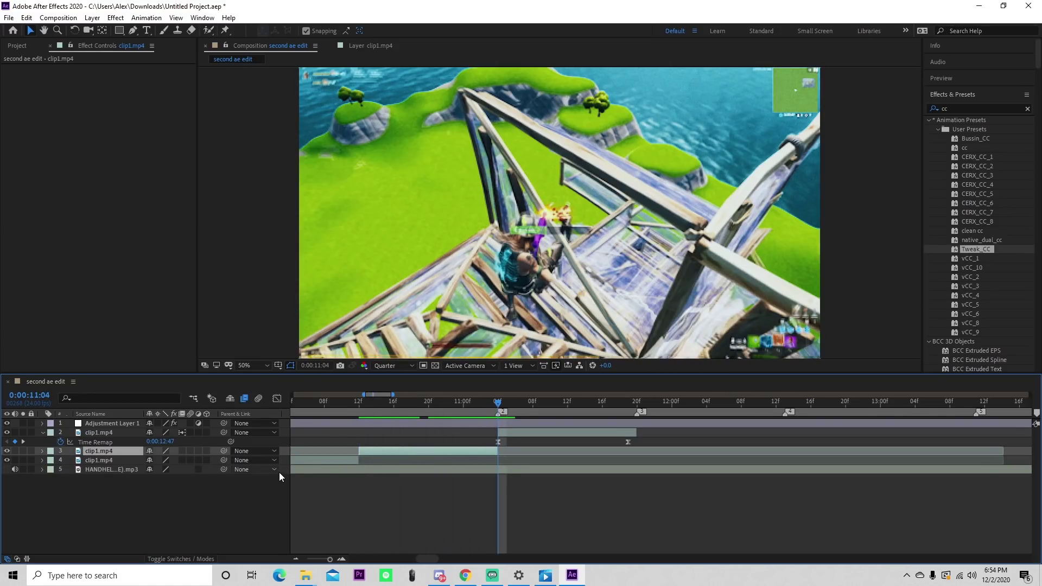
key(ctrl+alt+t)
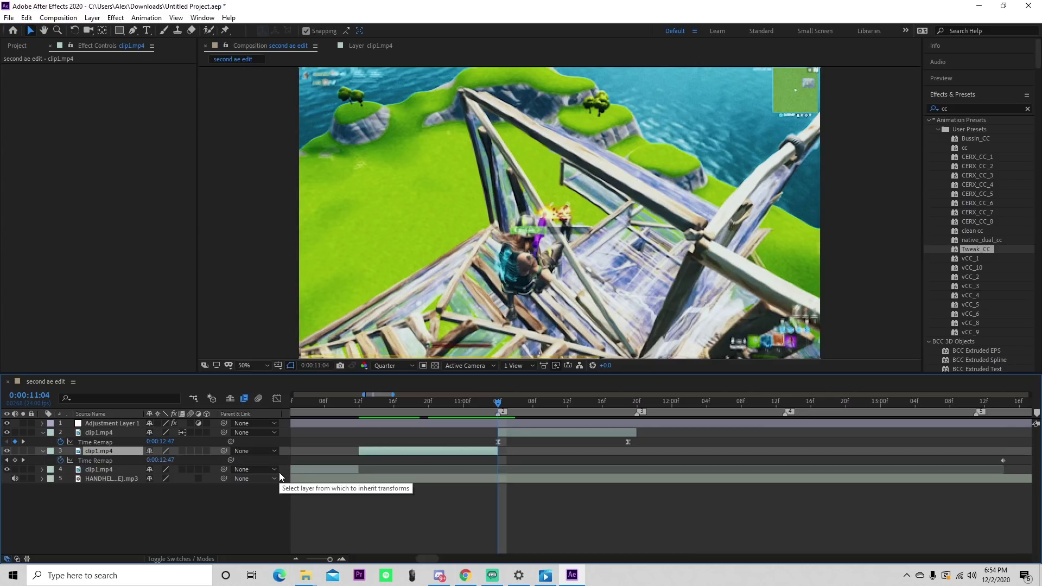
key(alt+])
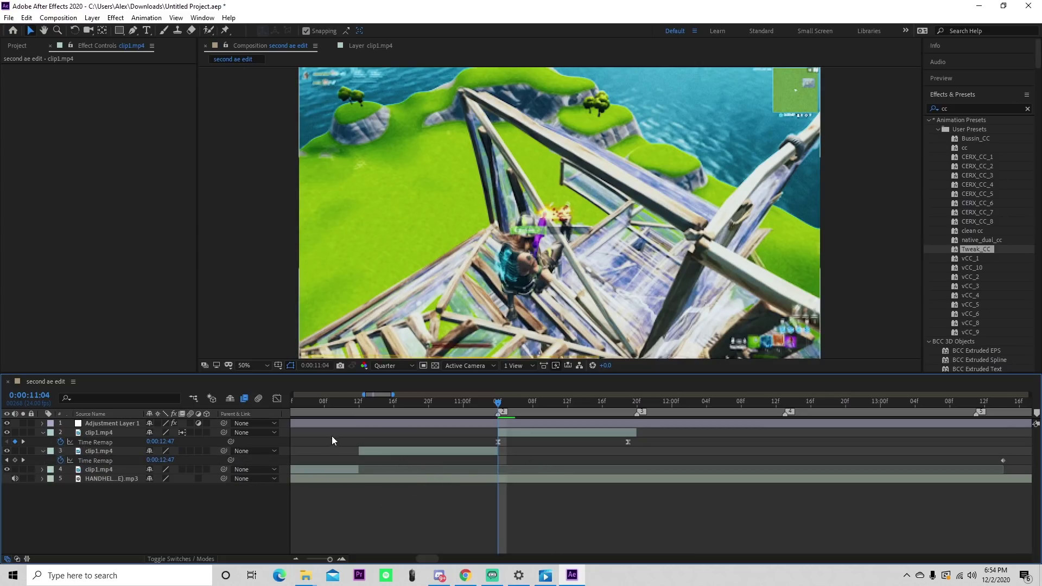
Step: Add time remap keyframes at 0:00:10:12 and 0:00:11:03 on the new segment and delete the original keyframe beyond its end
click(357, 403)
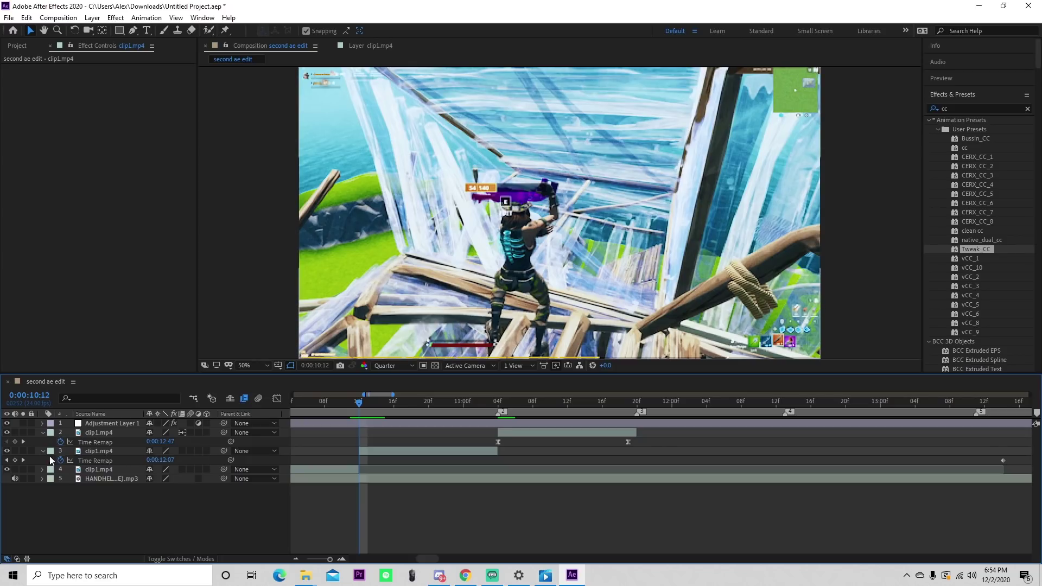
click(15, 460)
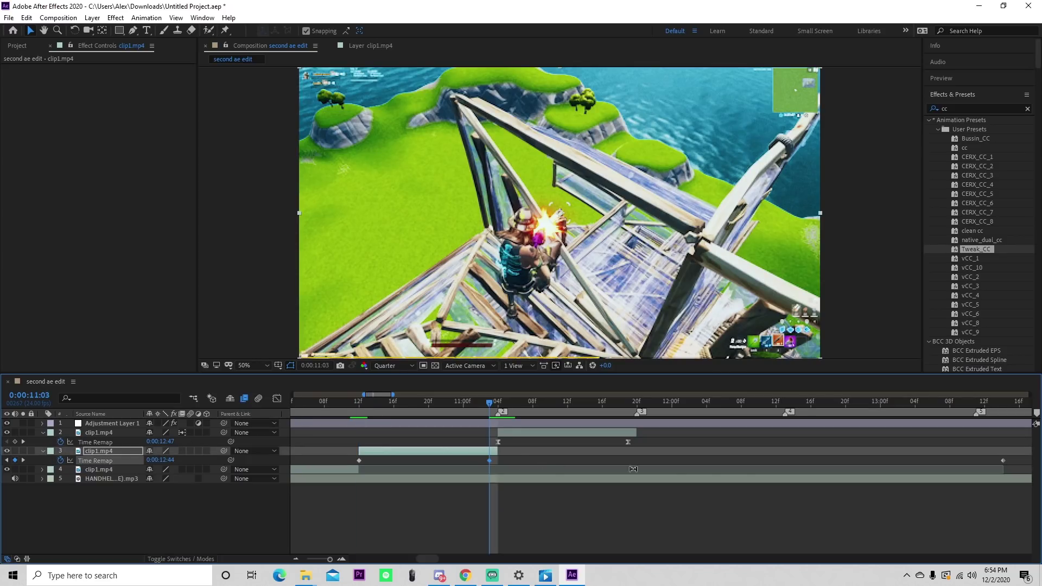
drag(945, 460, 1014, 461)
key(Delete)
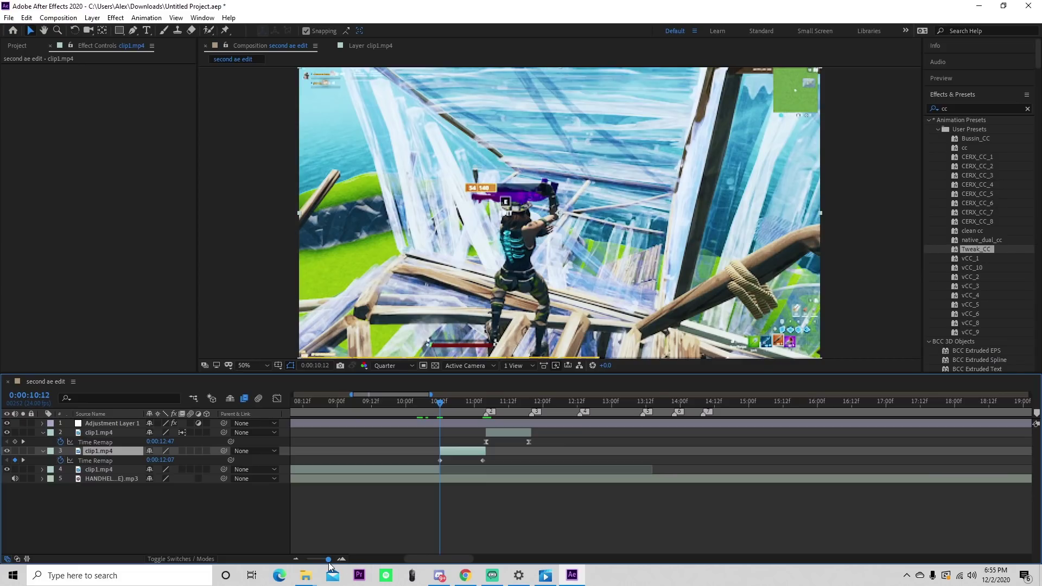
Step: Apply Easy Ease to both time remap keyframes of the segment starting at 0:00:10:12
key(d)
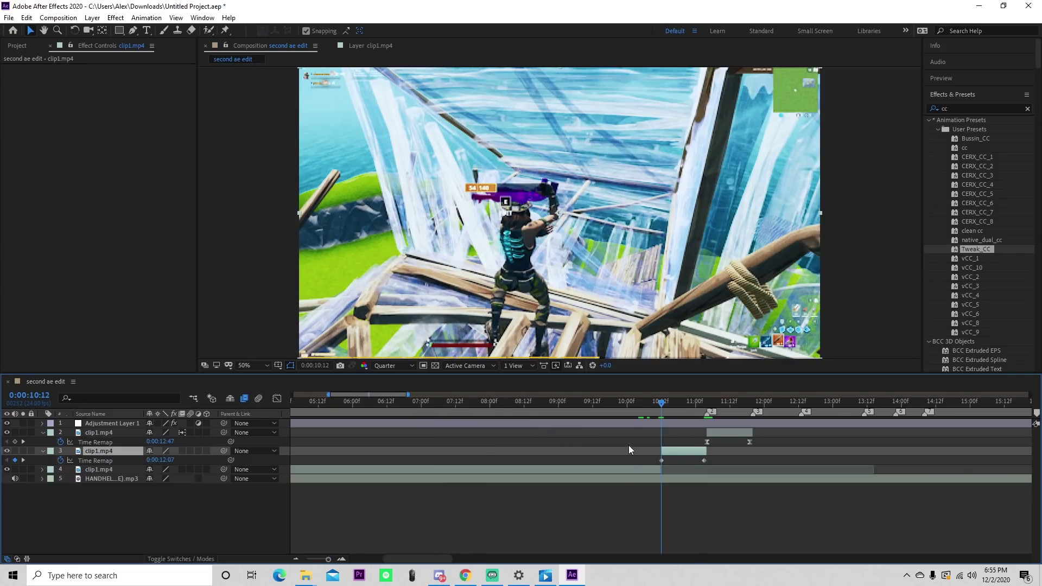
scroll(516, 460, right, 2)
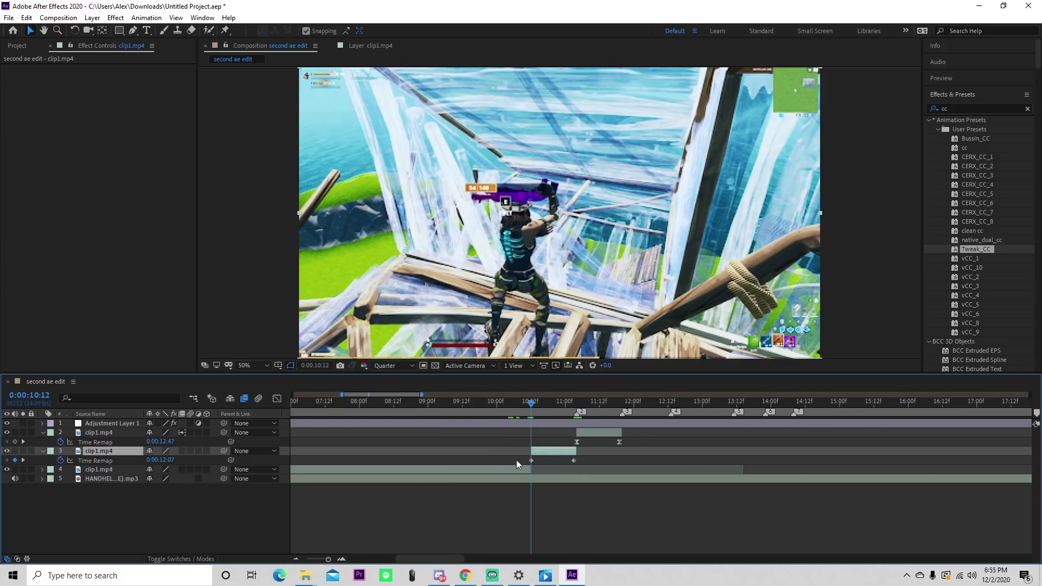
drag(517, 460, 584, 462)
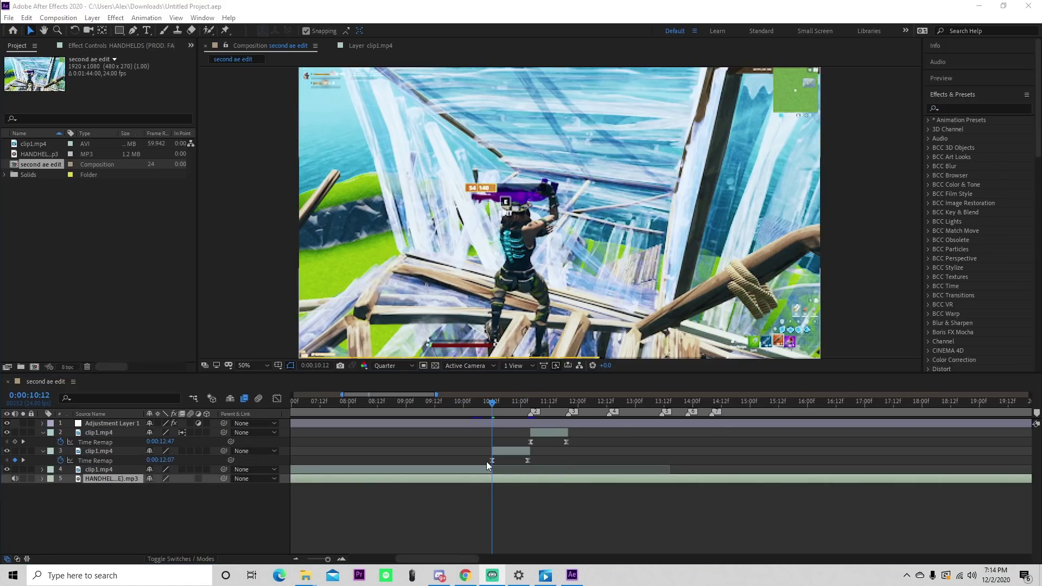
Step: Shape the segment's time remap curve in the Graph Editor with steep handles at both ends, and preview the playback
click(491, 461)
click(277, 399)
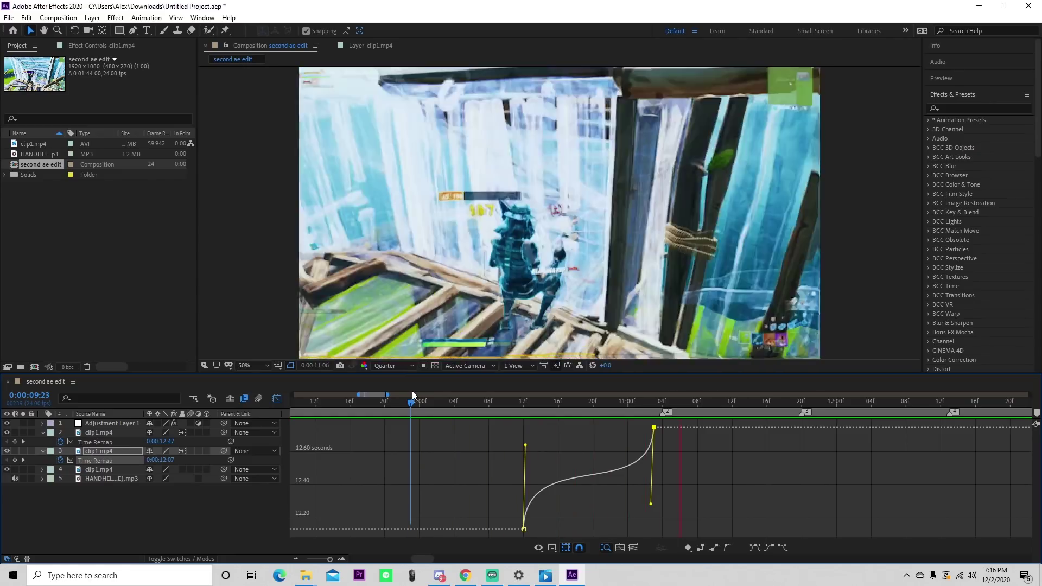
key(space)
drag(414, 405, 417, 406)
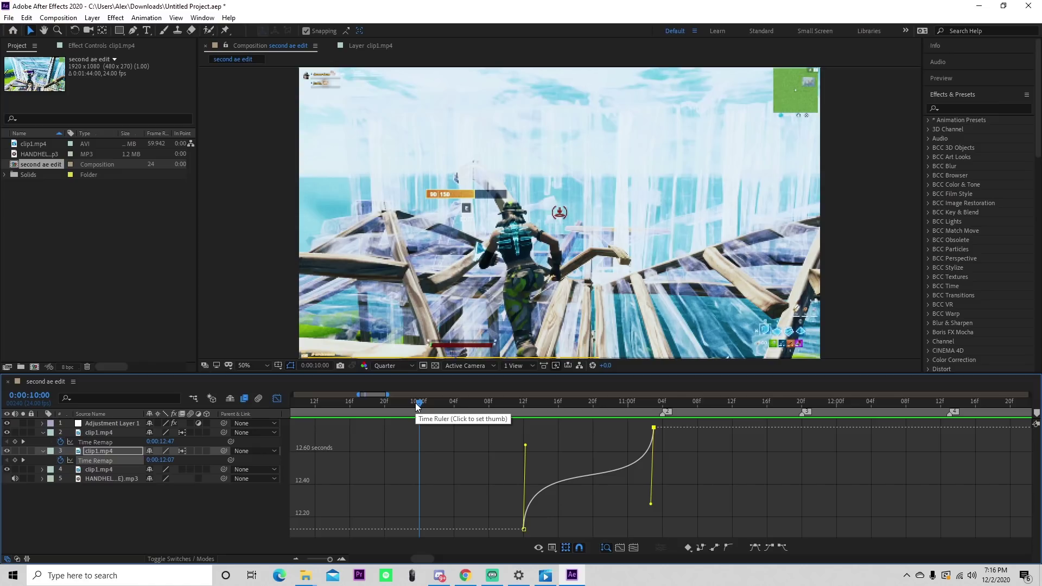
key(space)
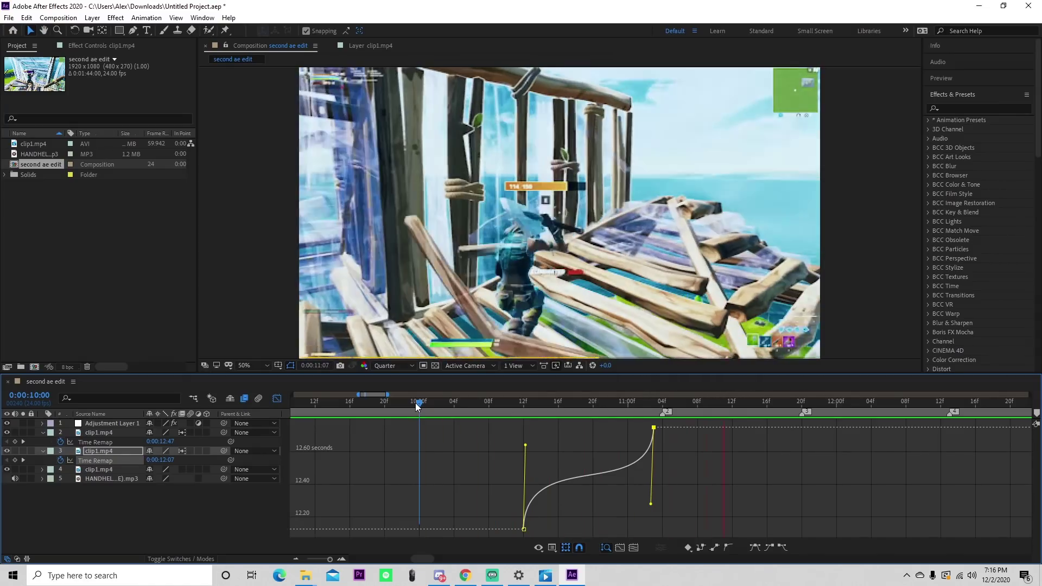
key(space)
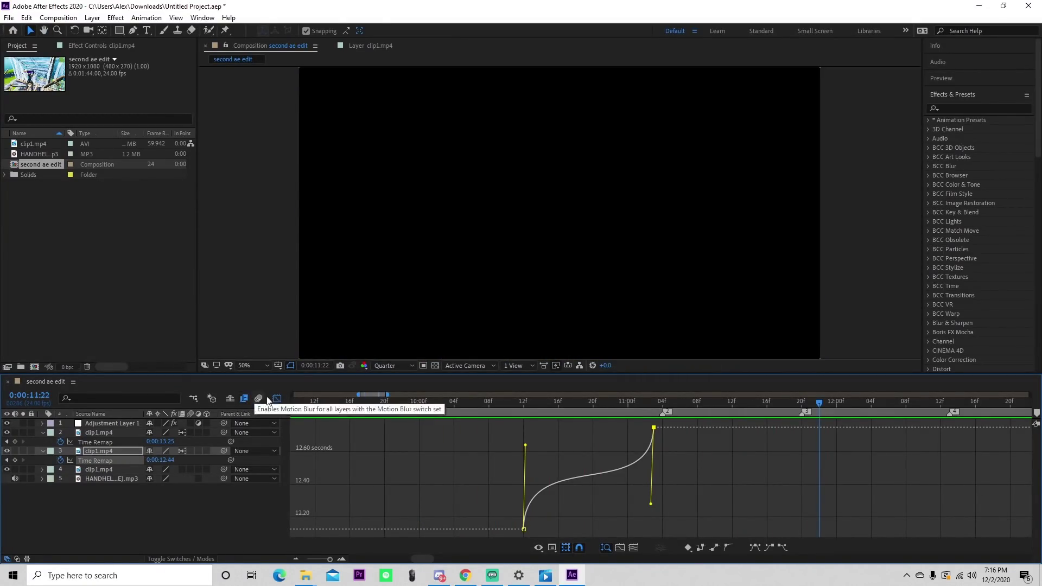
Step: Return to the layer bar view and collapse the time remap properties of both remapped clip segments
click(277, 399)
click(539, 454)
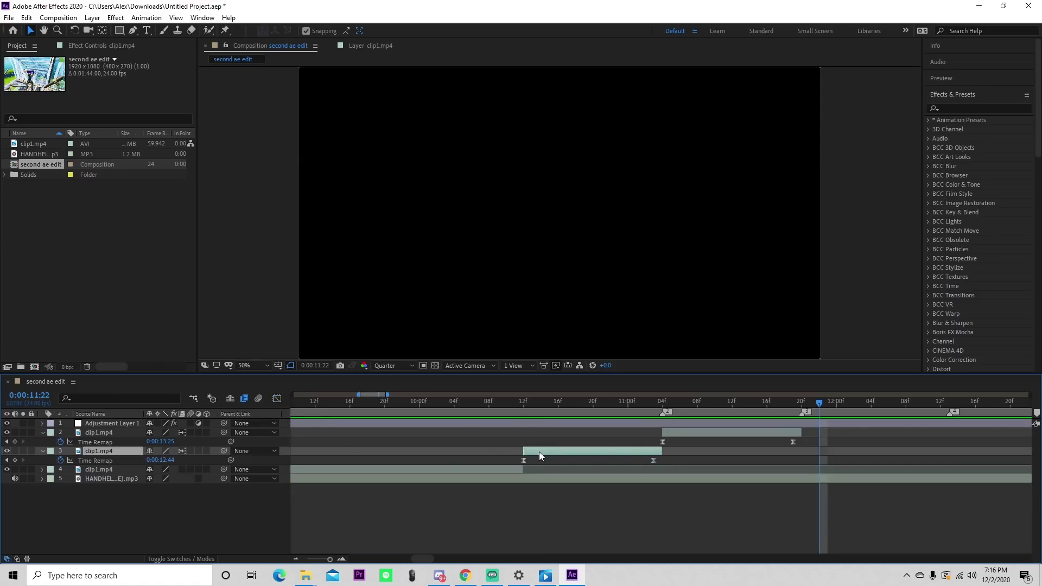
key(u)
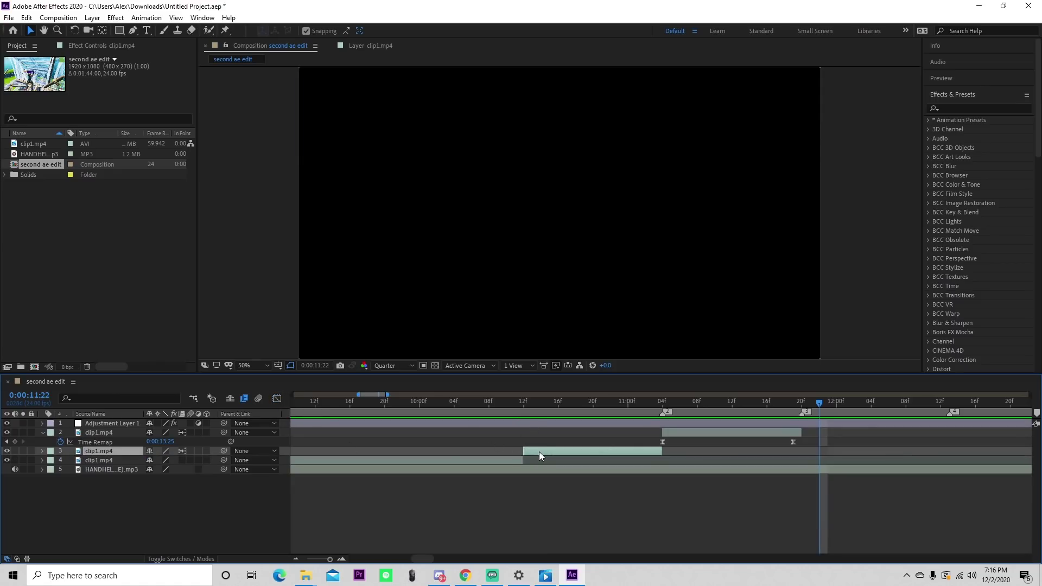
click(672, 434)
key(u)
Step: Add an adjustment layer above the first remapped segment, spanning only 0:00:10:12 to 0:00:11:04
click(607, 436)
click(615, 442)
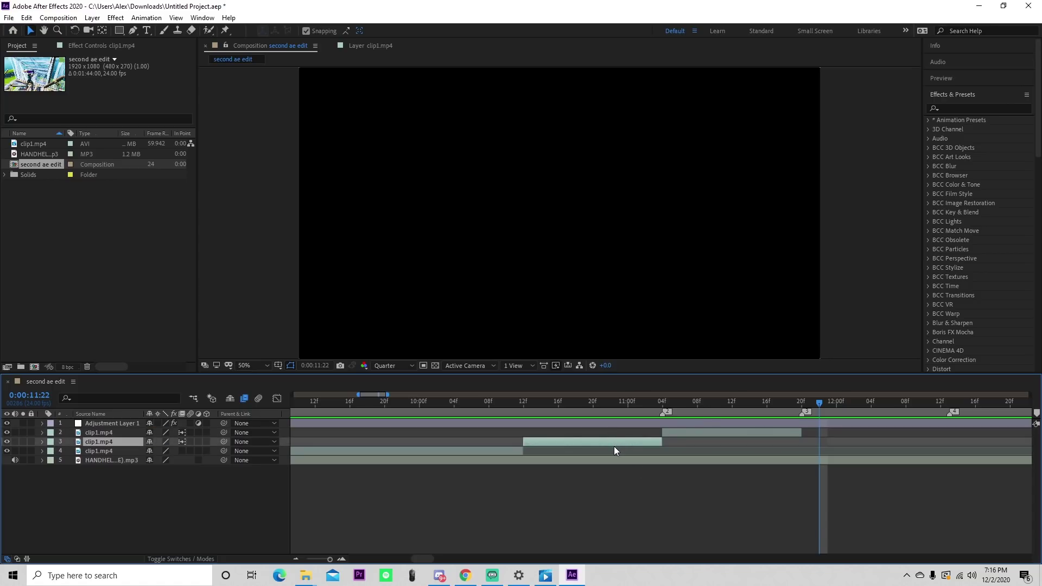
key(ctrl+alt+y)
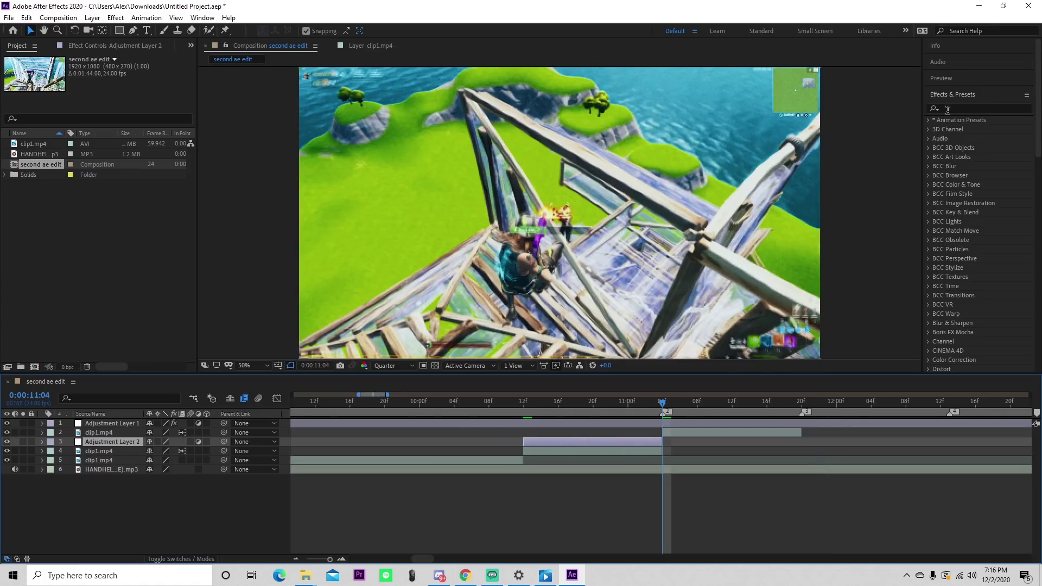
Step: Apply the buildup shake preset to the new adjustment layer and align its last Amplitude keyframe with the layer's end at 0:00:11:04
click(948, 112)
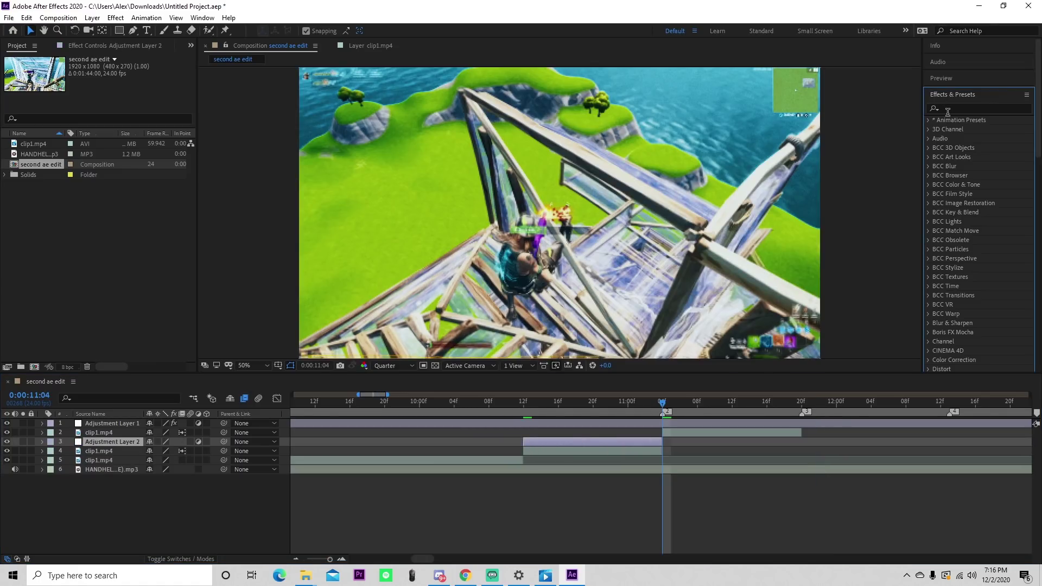
click(955, 110)
text(shake)
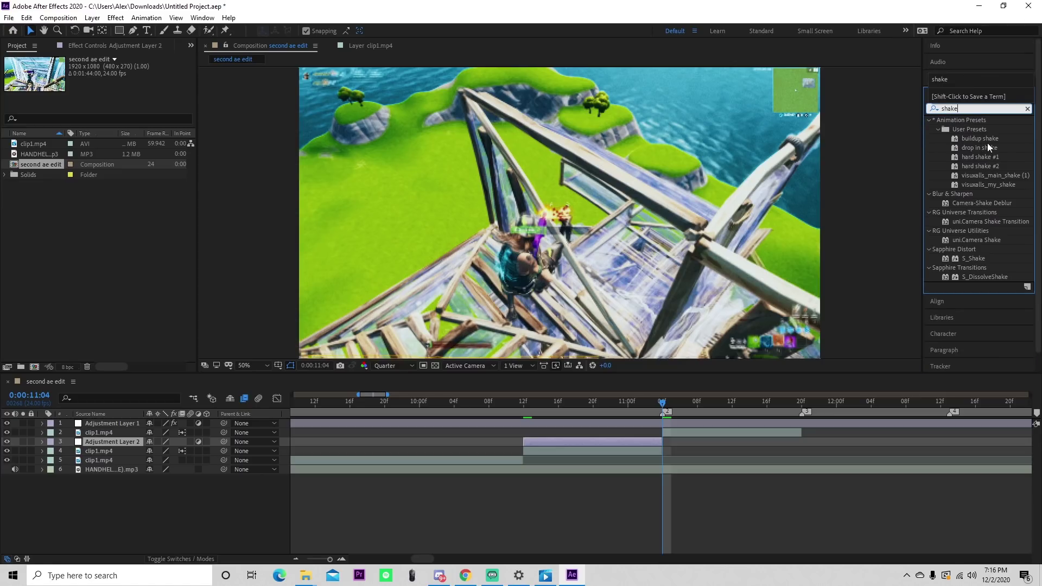
click(988, 137)
drag(988, 137, 665, 460)
key(u)
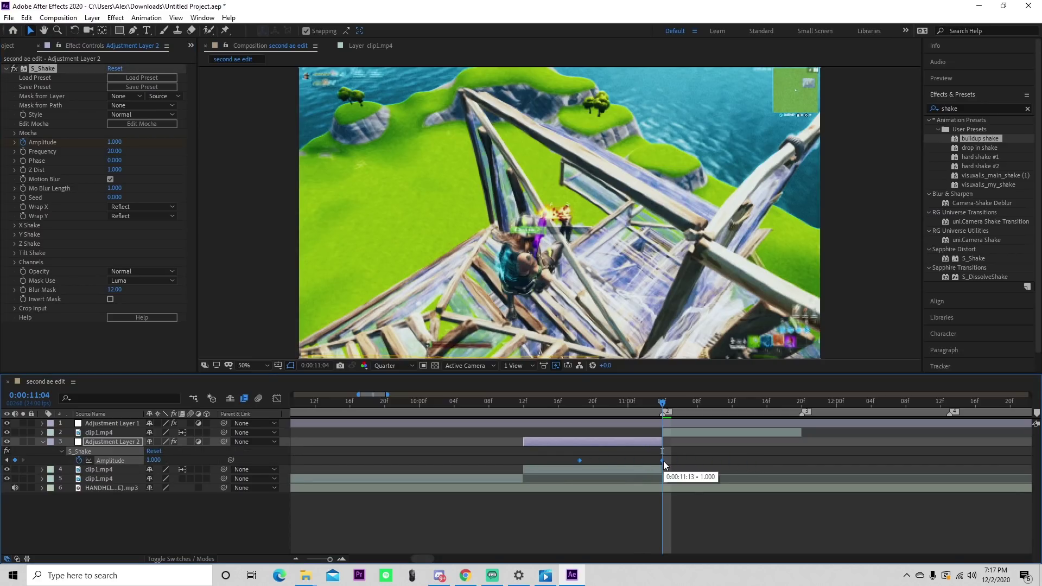
drag(662, 402, 519, 405)
key(space)
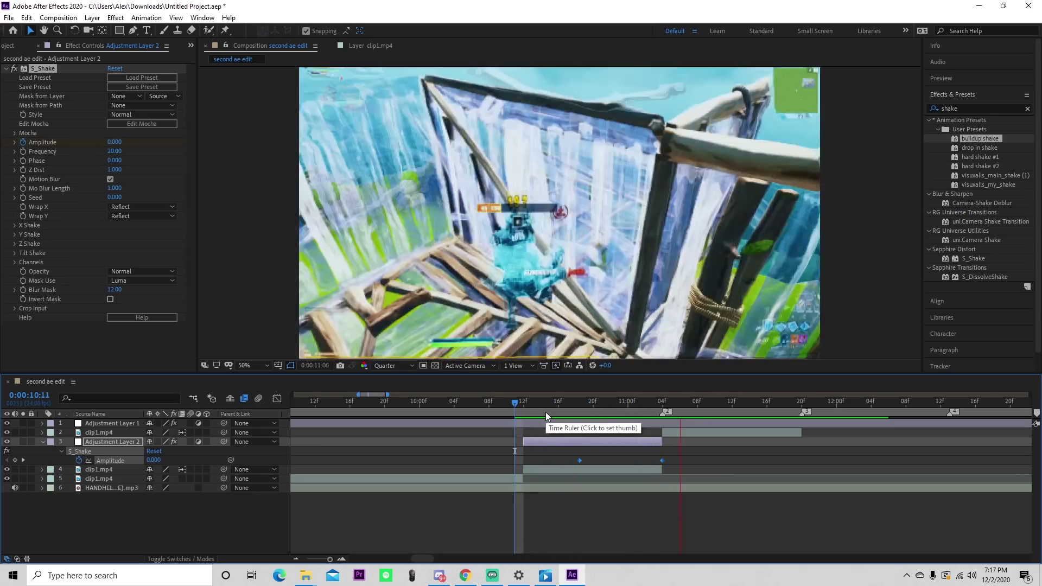
Step: Add an adjustment layer over the clip segment between markers 2 and 3, and apply the visuxalls_my_shake preset to it
click(678, 432)
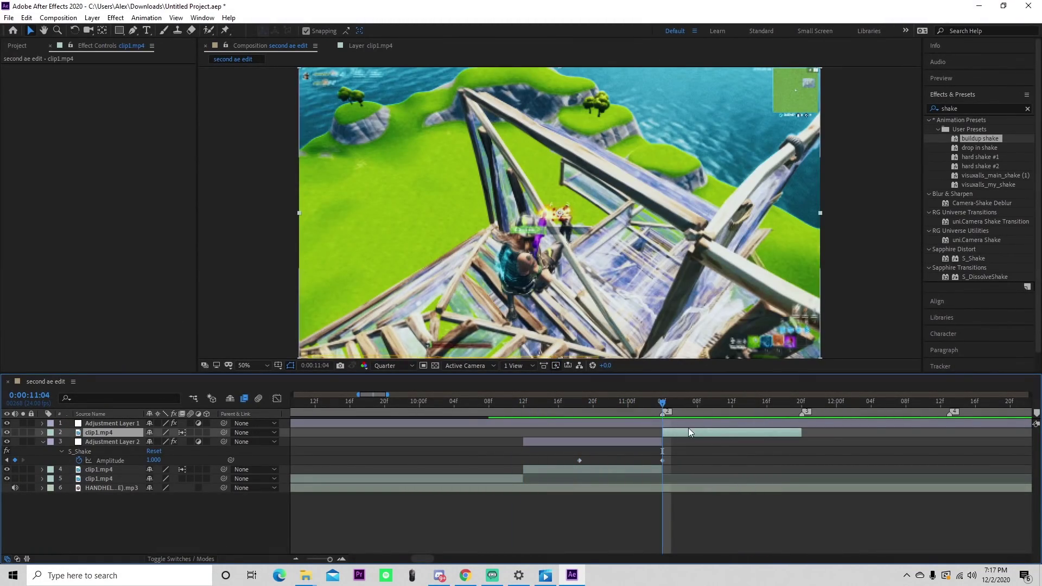
key(ctrl+alt+y)
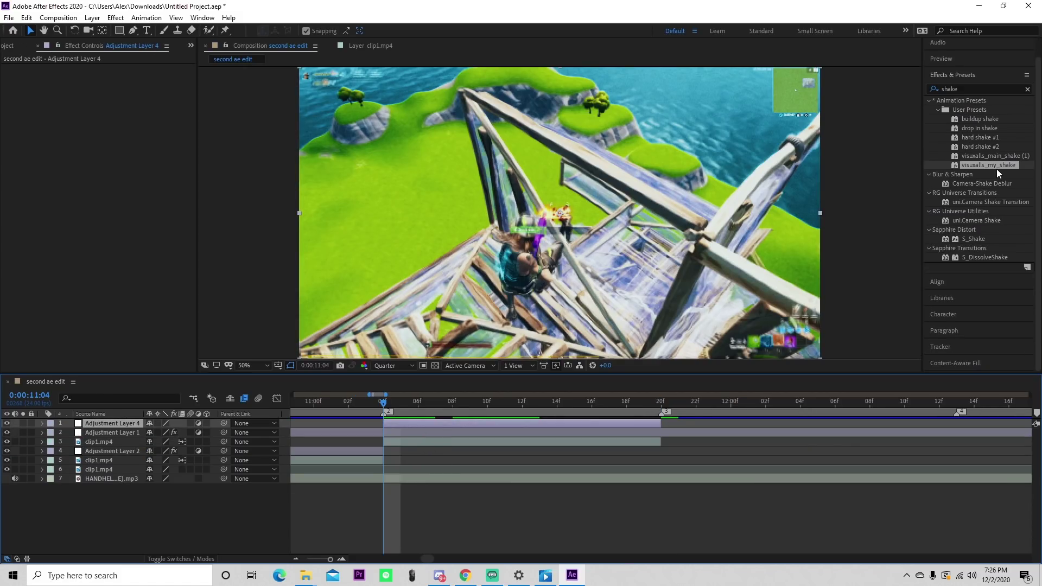
double_click(995, 166)
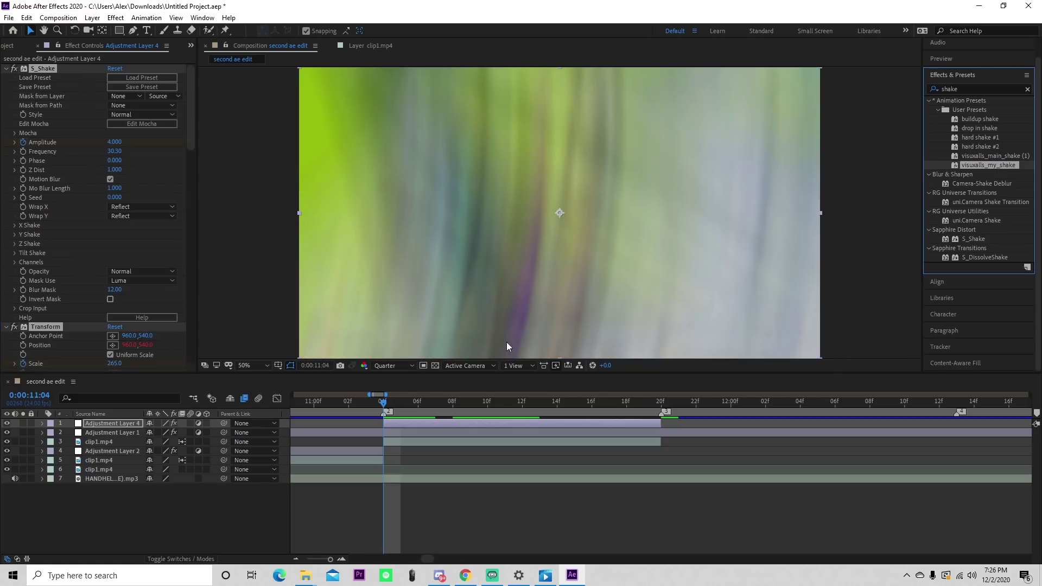
key(space)
key(space)
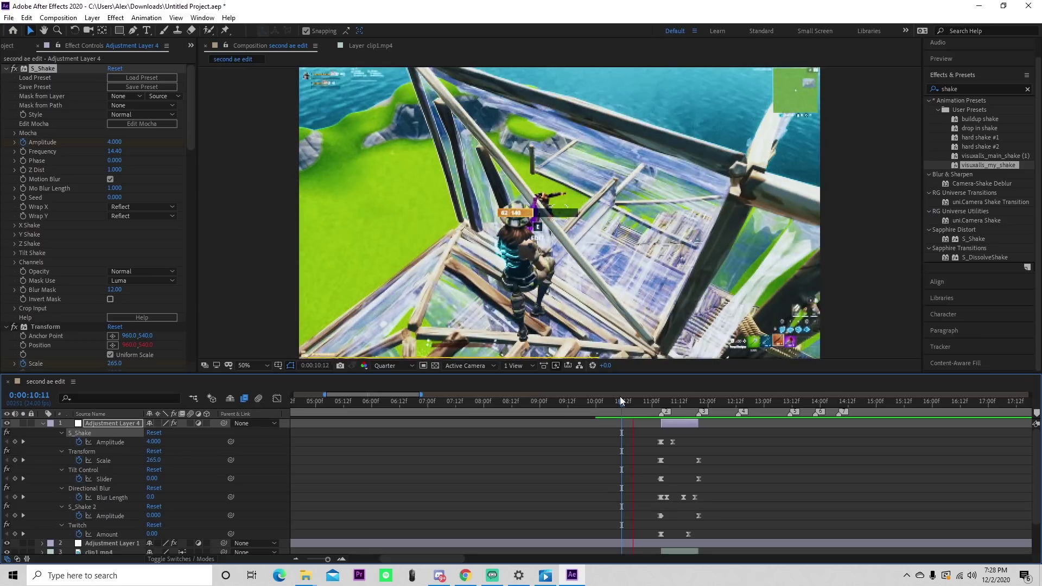
click(640, 402)
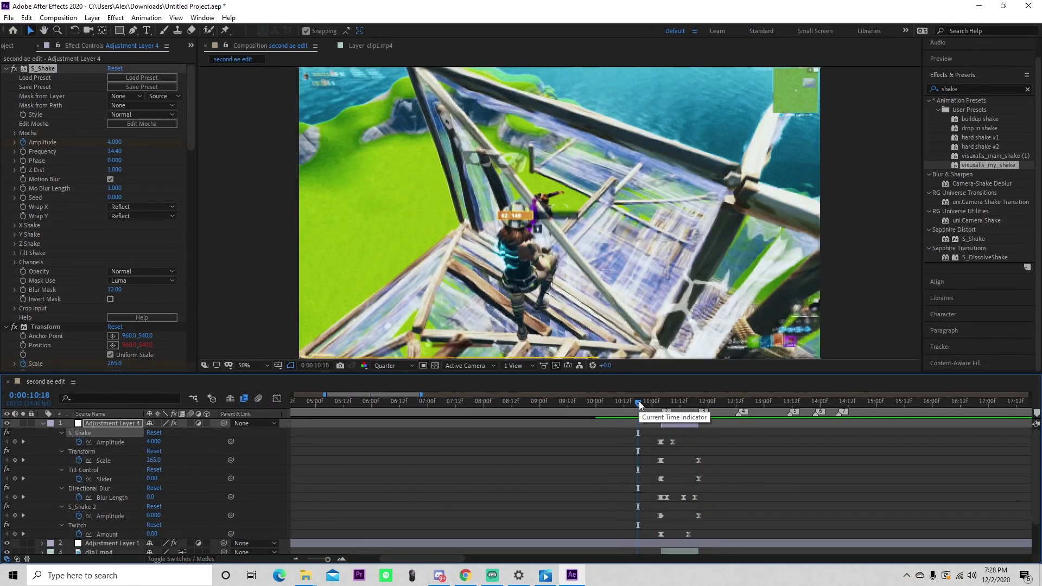
key(space)
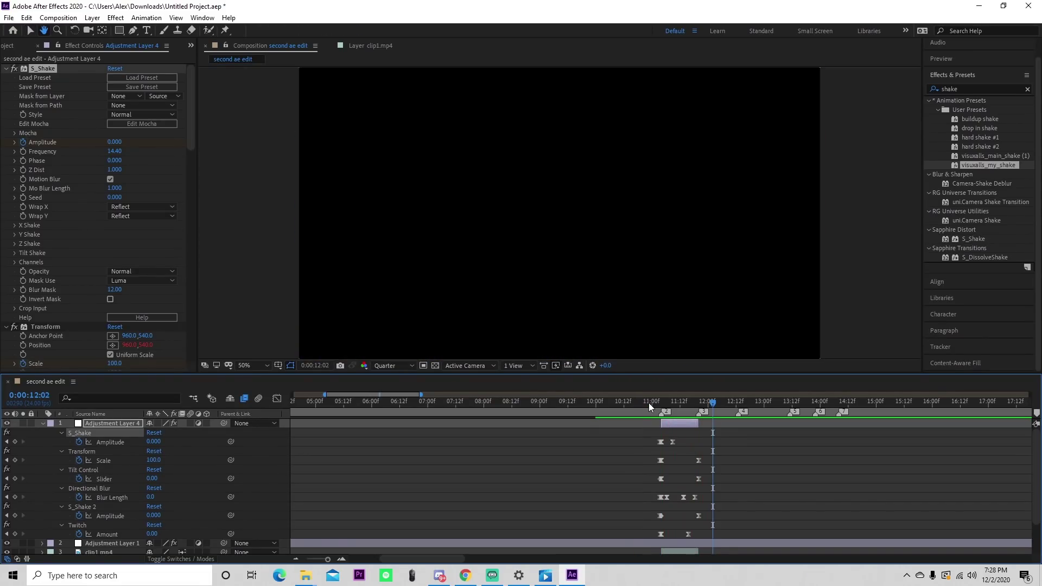
Step: Add another adjustment layer on top, trimmed to the clip segment between markers 2 and 3
click(646, 403)
drag(645, 402, 663, 407)
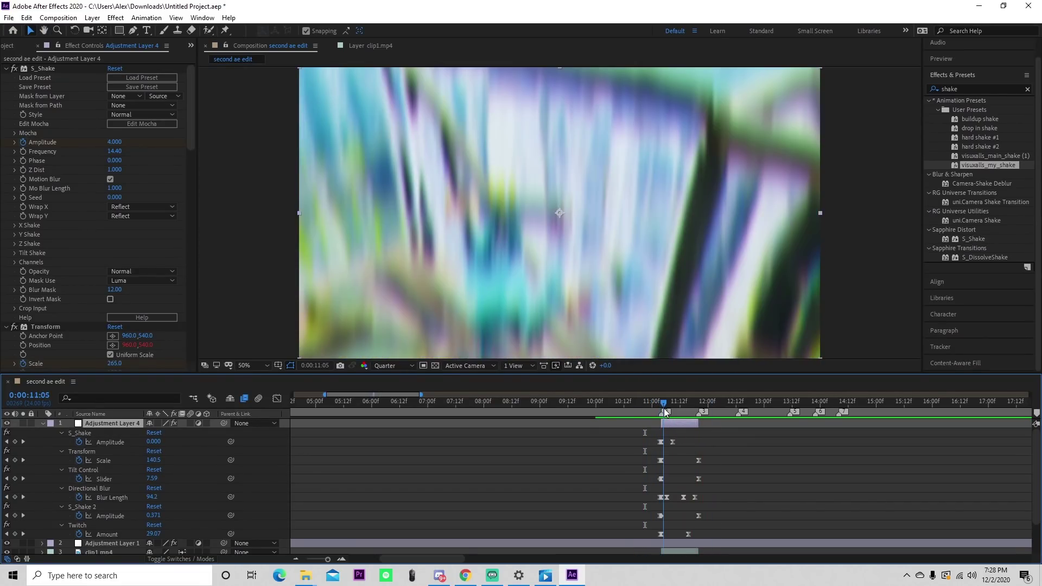
click(621, 452)
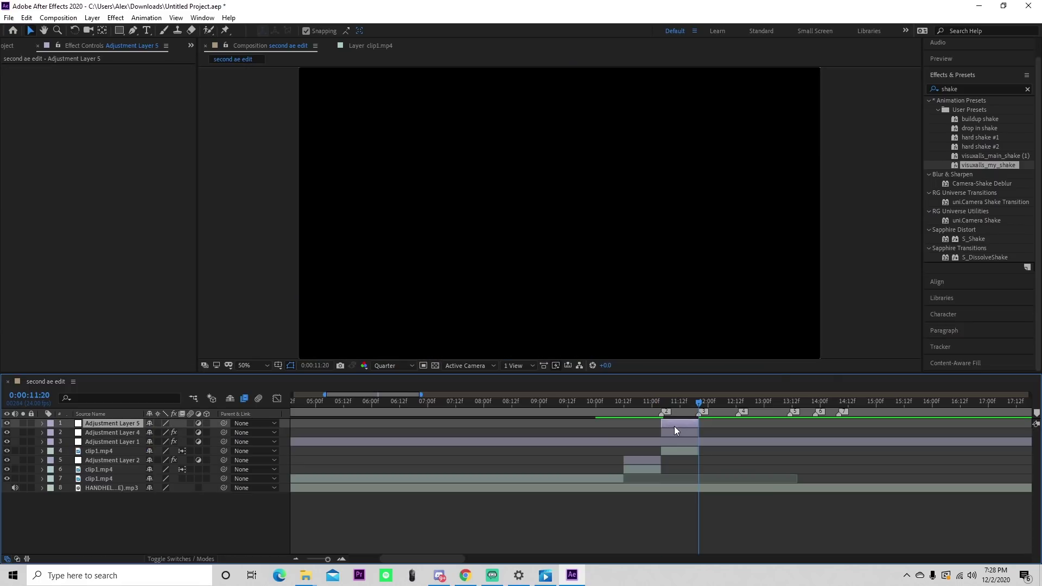
Step: Find and apply the color streak user preset to the topmost adjustment layer, with the current time at 0:00:11:04
click(924, 93)
text(c)
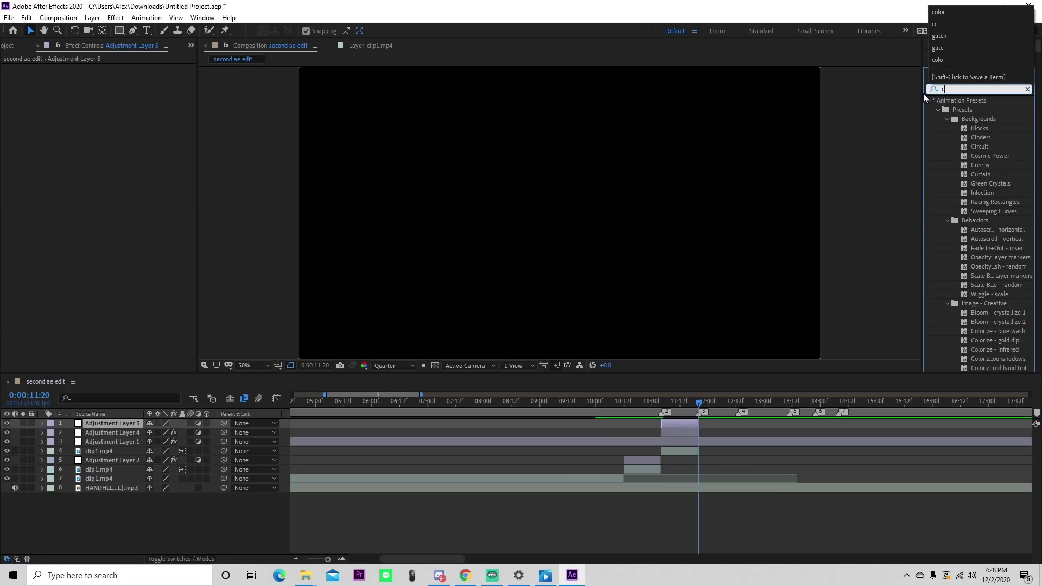
text(olori)
double_click(983, 307)
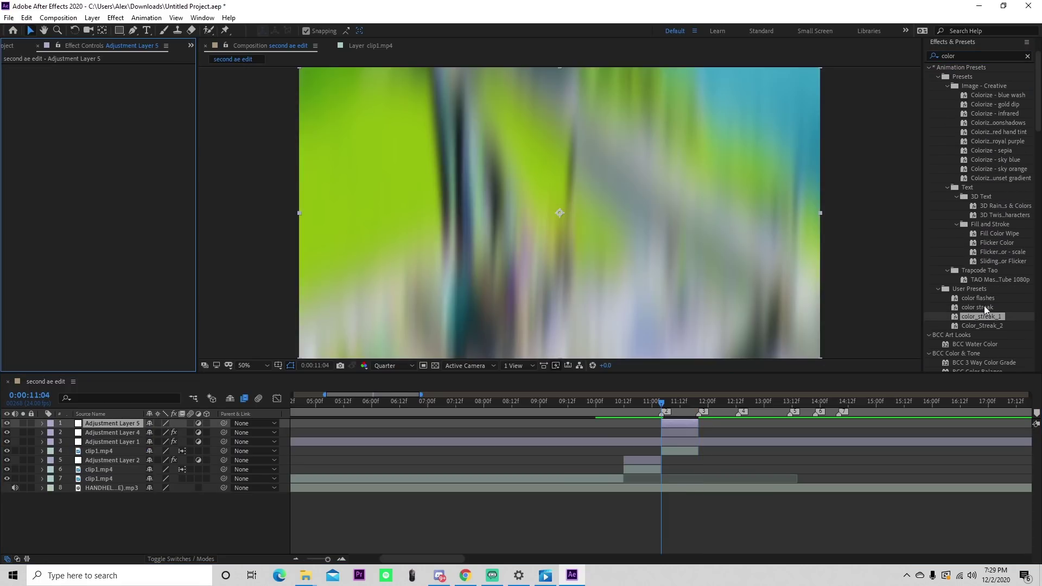
Step: Keyframe the color streak layer's Opacity from 100% at 0:00:11:04 to 0% at 0:00:11:15 and ease both keyframes
click(330, 559)
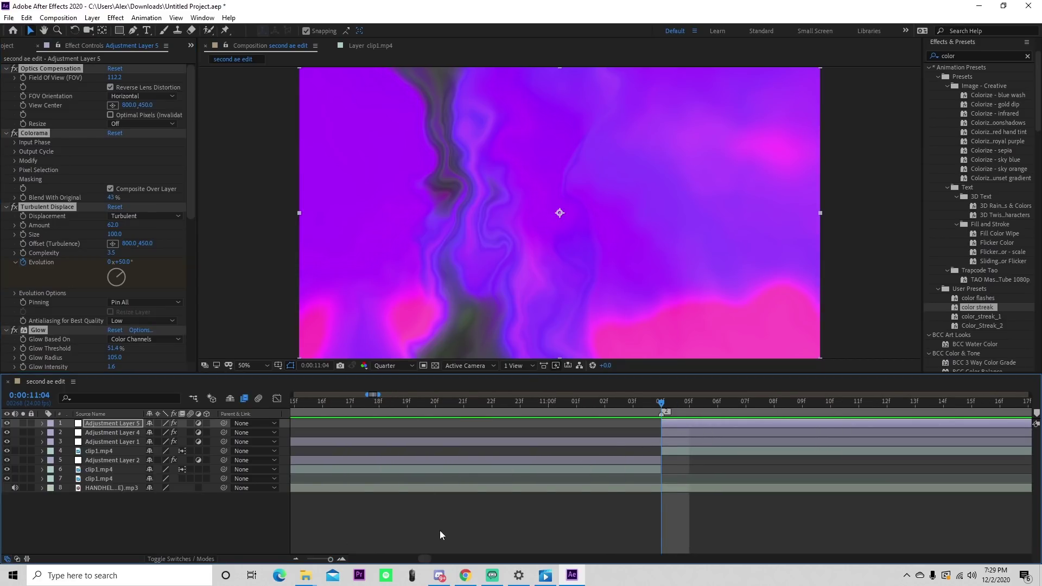
drag(331, 561, 332, 562)
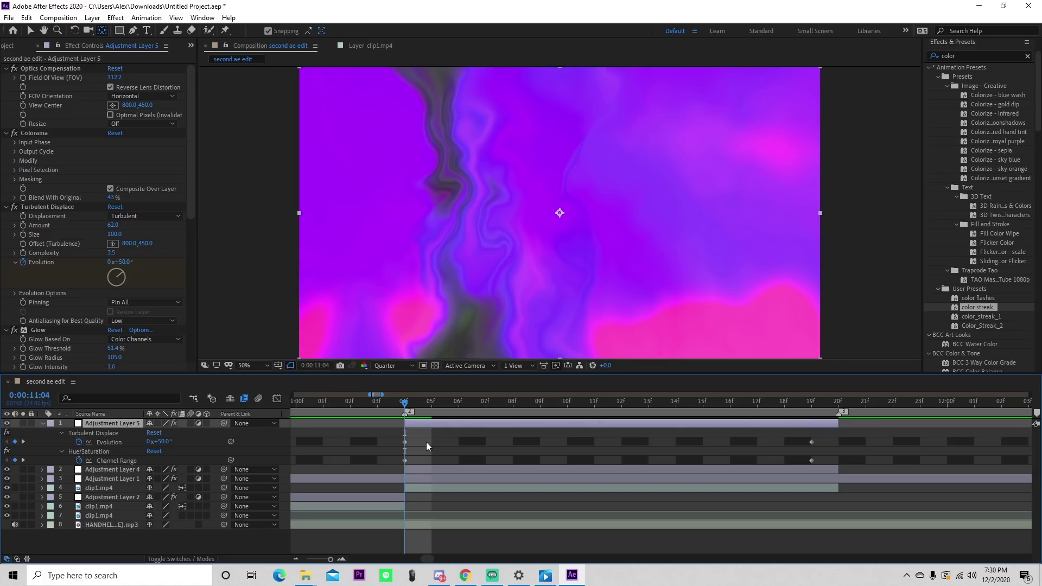
key(t)
click(69, 433)
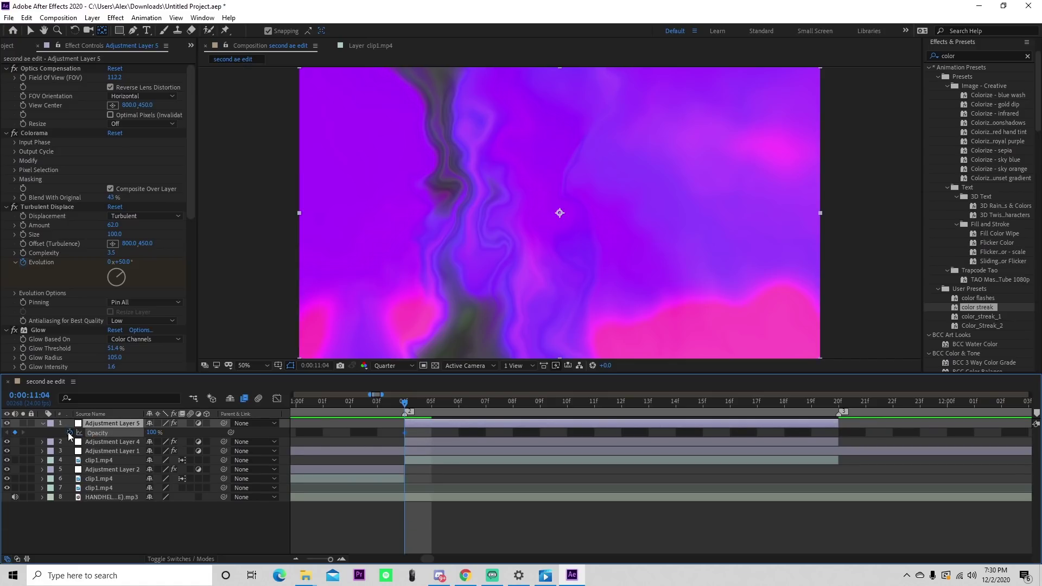
drag(405, 405, 701, 410)
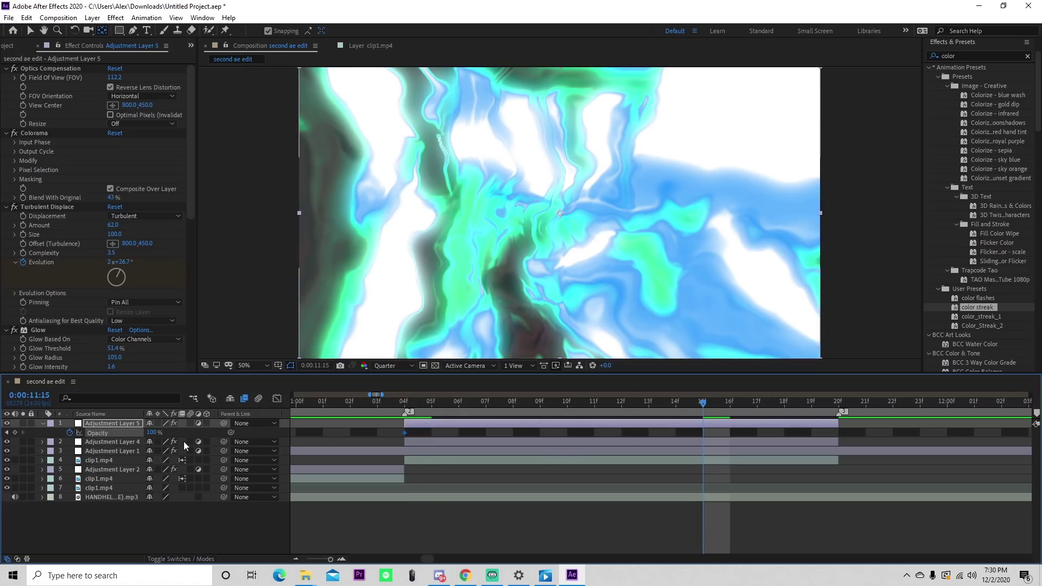
click(151, 432)
text(0)
key(Return)
drag(390, 432, 723, 436)
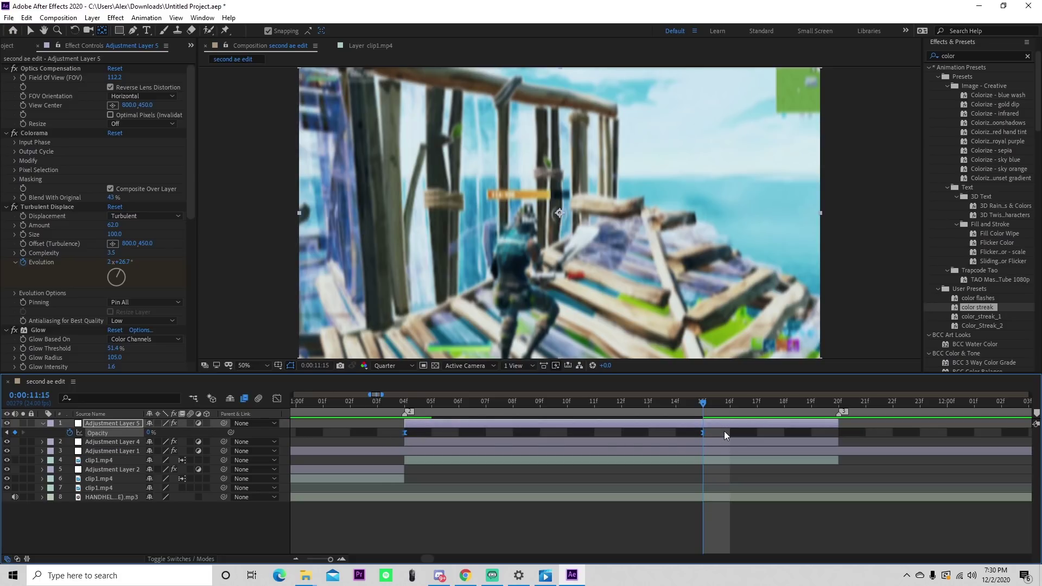
Step: Shape the Opacity curve to drop steeply at first and ease out into 0%, and preview the fade from just before marker 2
key(shift+F3)
drag(407, 428, 411, 491)
drag(602, 529, 562, 528)
drag(435, 406, 352, 411)
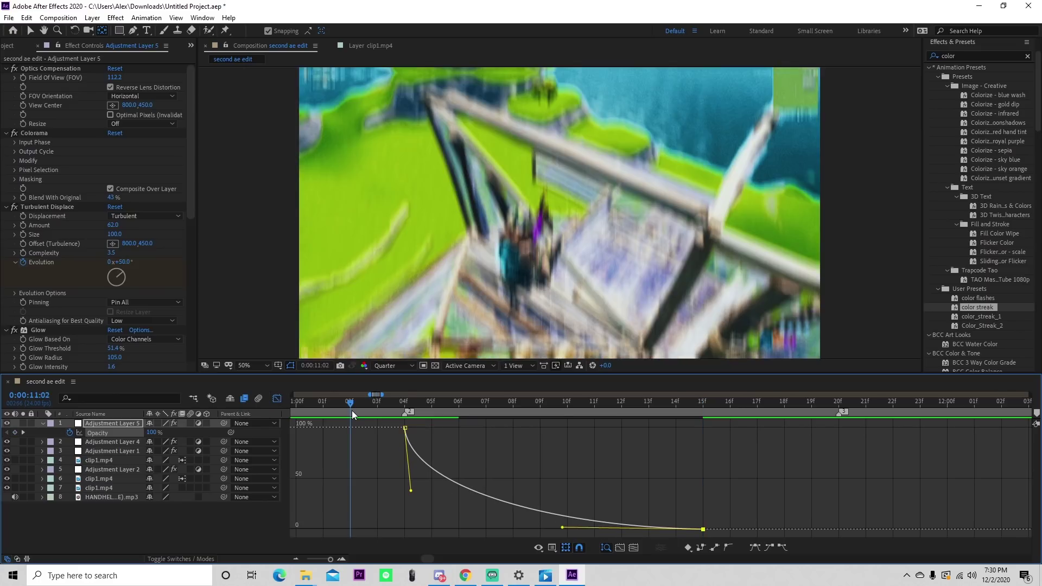
key(space)
key(space)
click(379, 401)
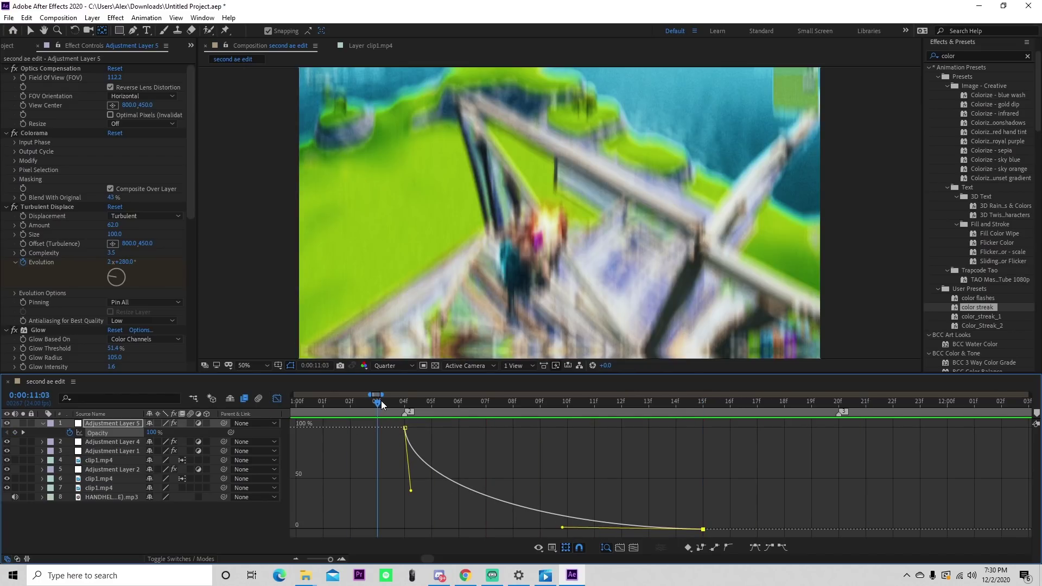
key(space)
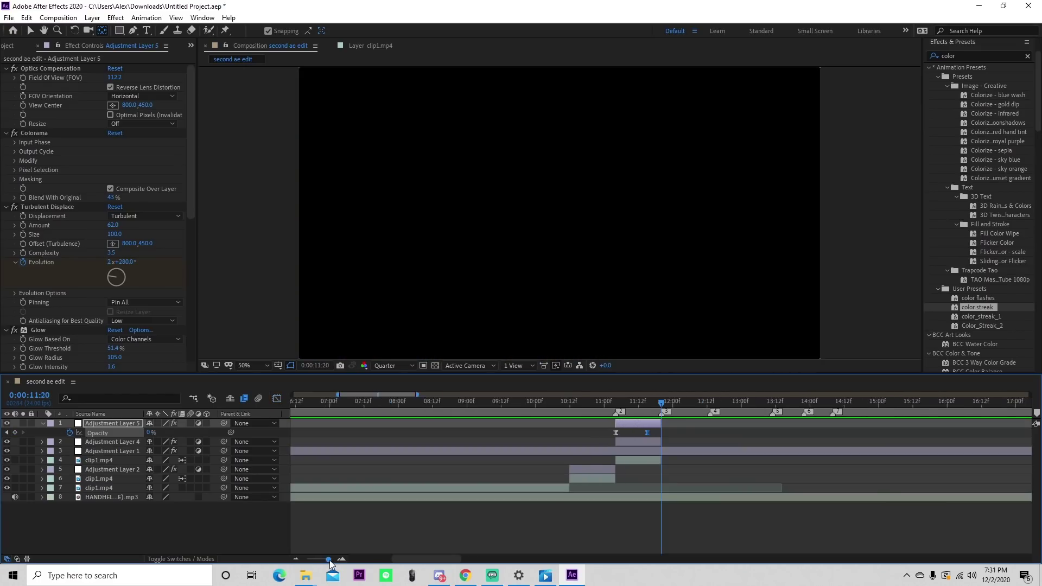
Step: Cut off the part of cine (right).mp4 before 0:00:11:23 and slide the remaining clip to start at marker 3
drag(327, 559, 326, 559)
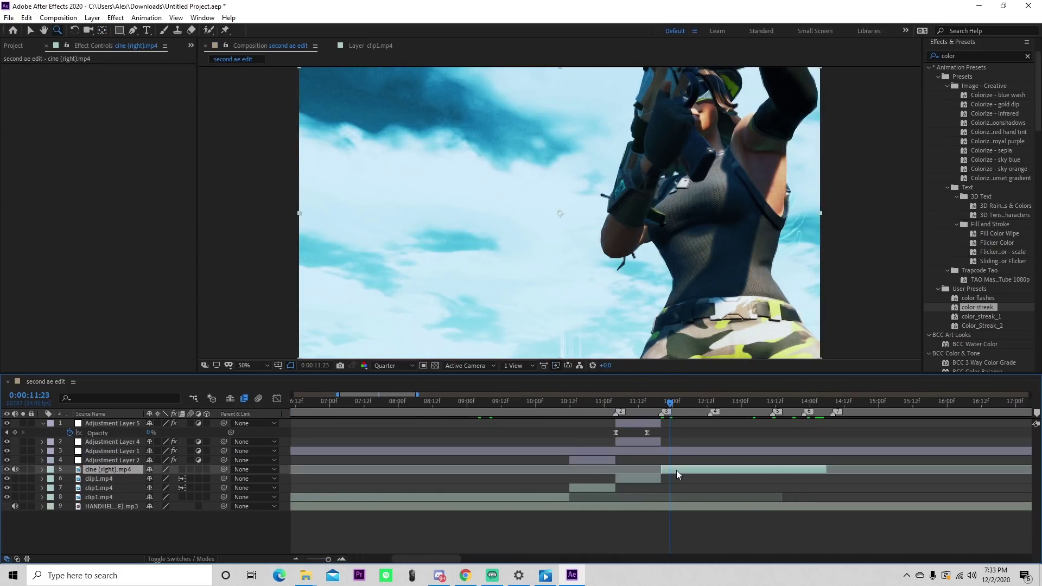
click(676, 471)
key(ctrl+shift+d)
click(666, 477)
key(Delete)
drag(679, 470, 670, 470)
Step: Time-remap cine (right).mp4 between markers 3 and 4 with eased keyframes and a curve steep at both ends, and preview it
drag(673, 404, 711, 402)
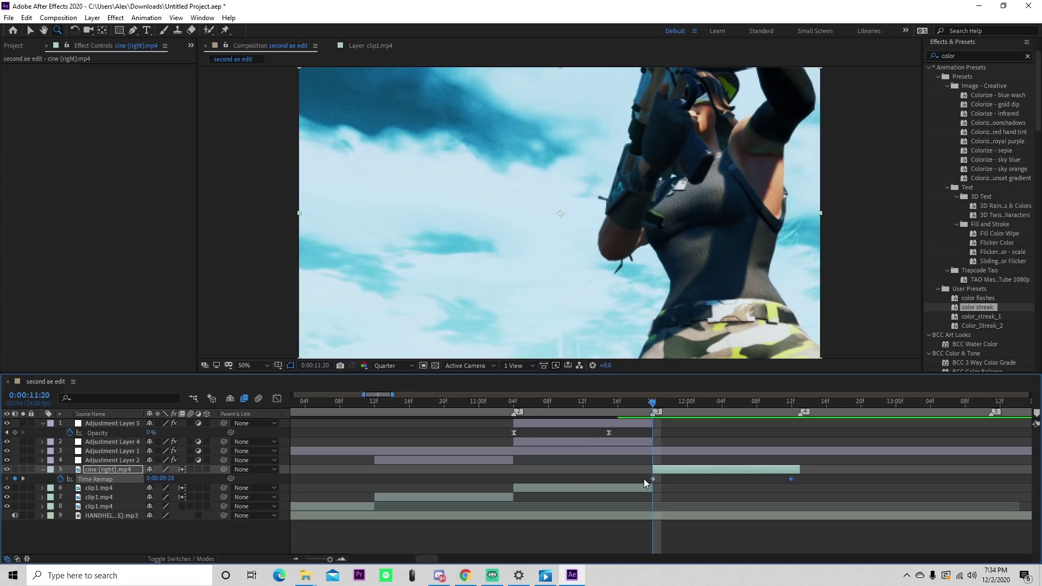
drag(644, 479, 797, 481)
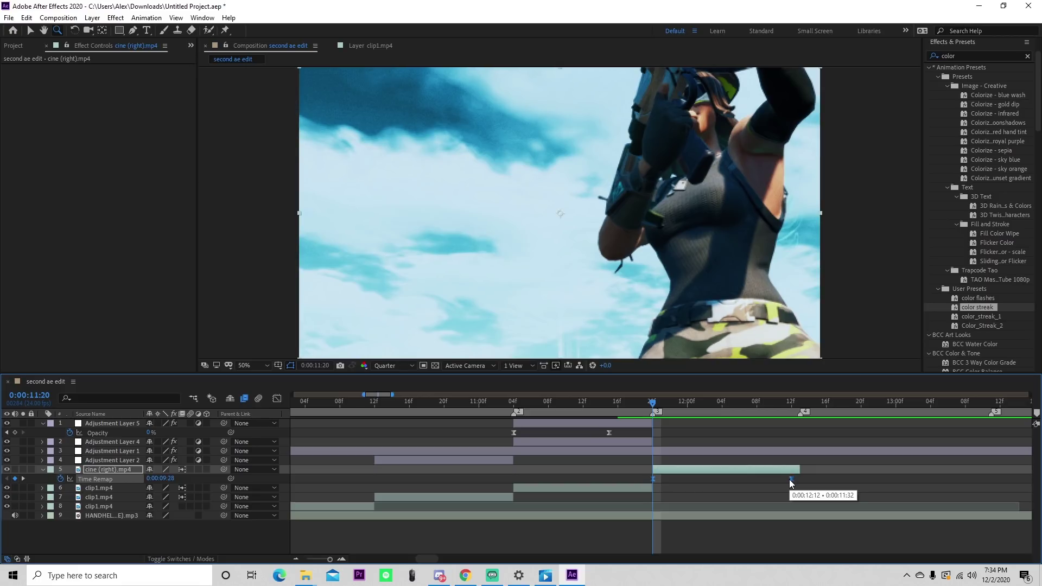
click(277, 398)
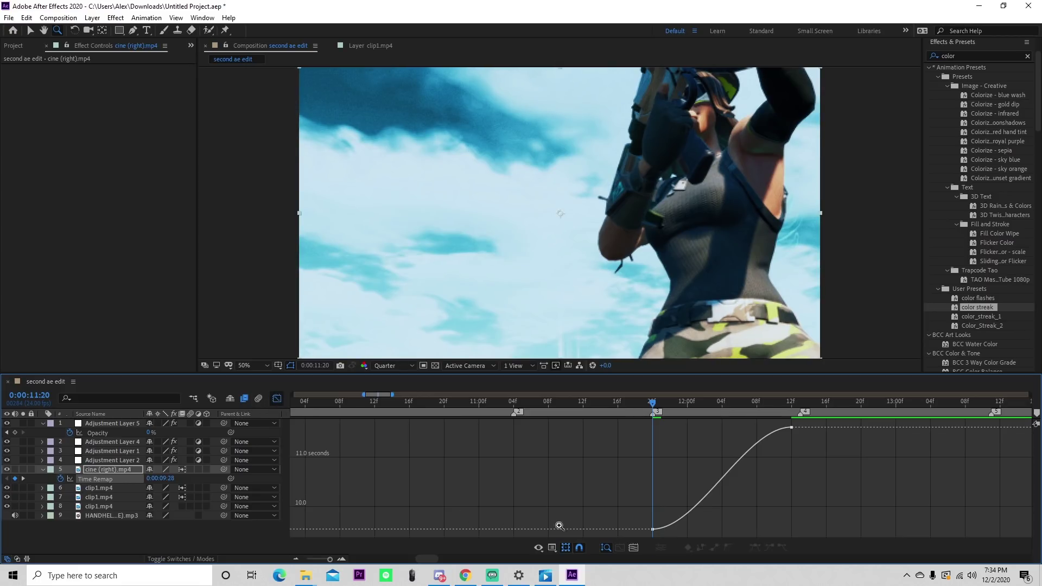
click(654, 532)
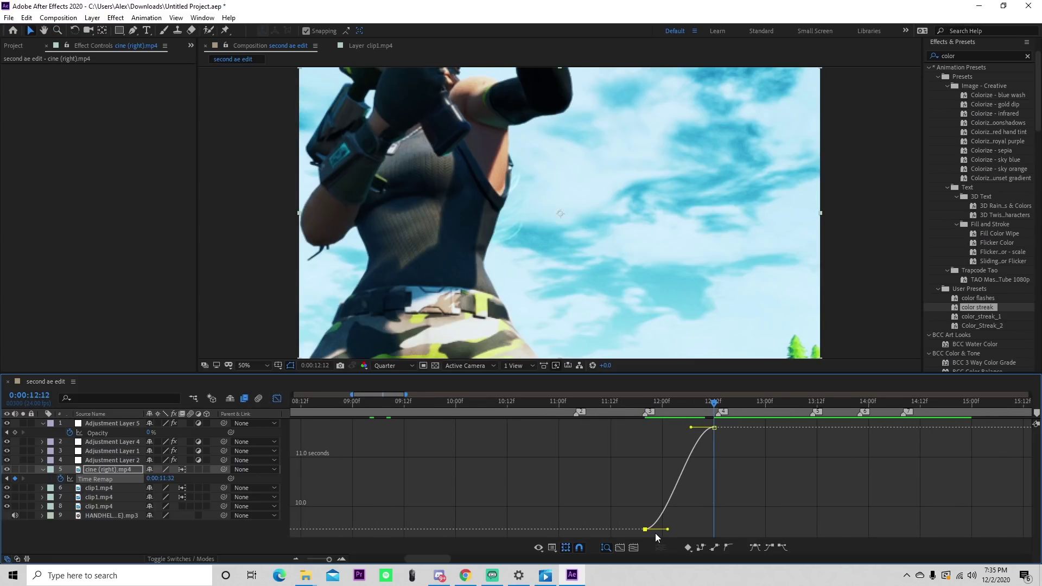
key(space)
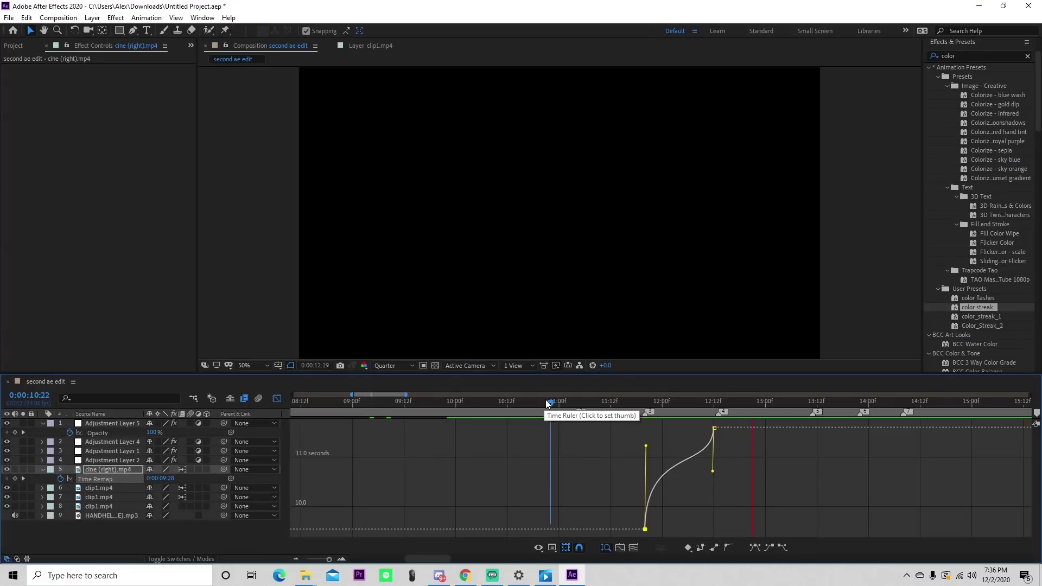
click(277, 399)
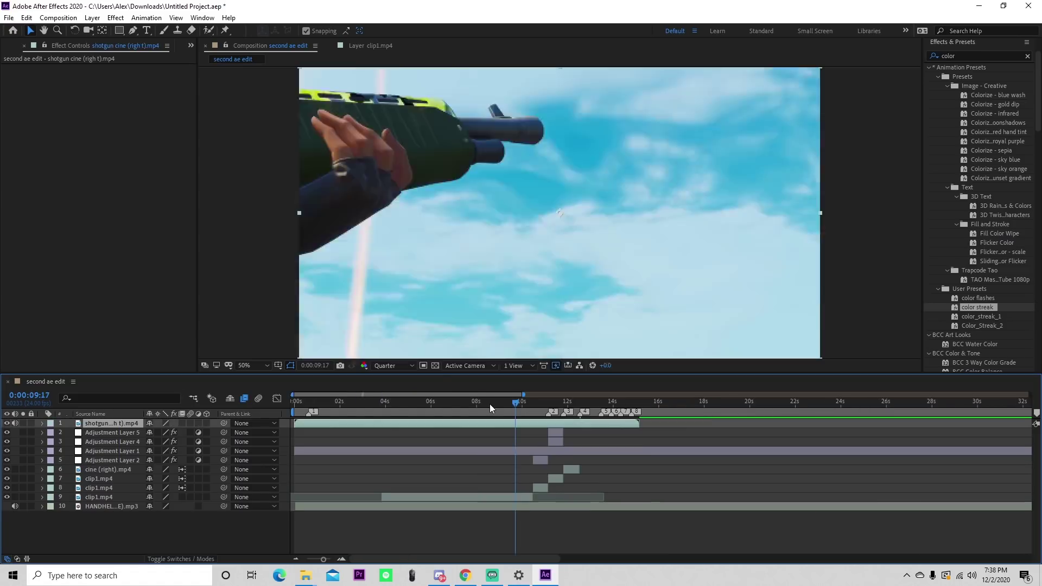
Step: Fit shotgun cine (right).mp4 between markers 4 and 5 and time-remap it with an eased curve that starts fast
mouse_move(490, 404)
mouse_down()
mouse_move(454, 400)
mouse_move(484, 405)
mouse_up()
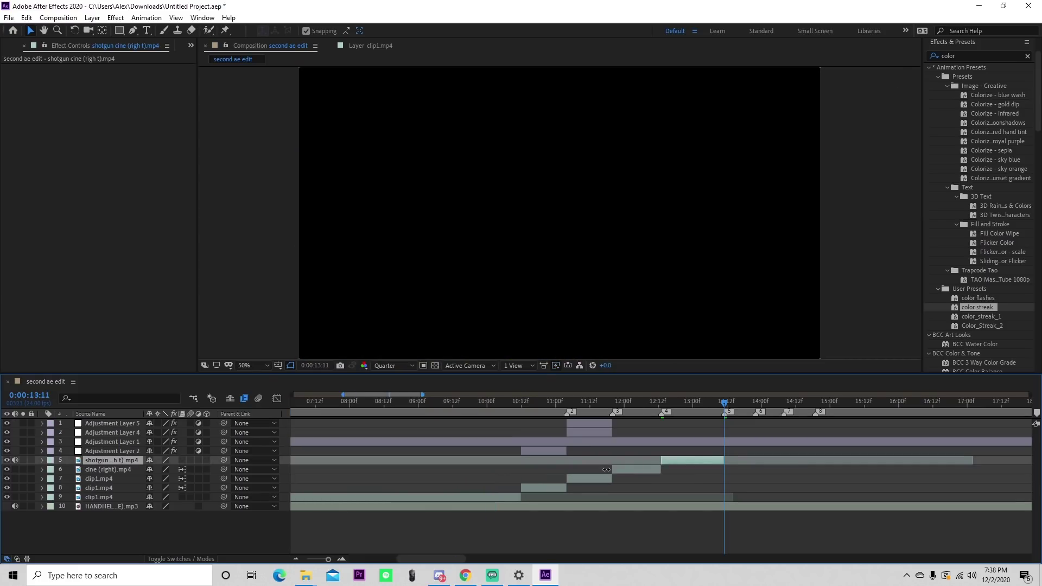
key(ctrl+alt+t)
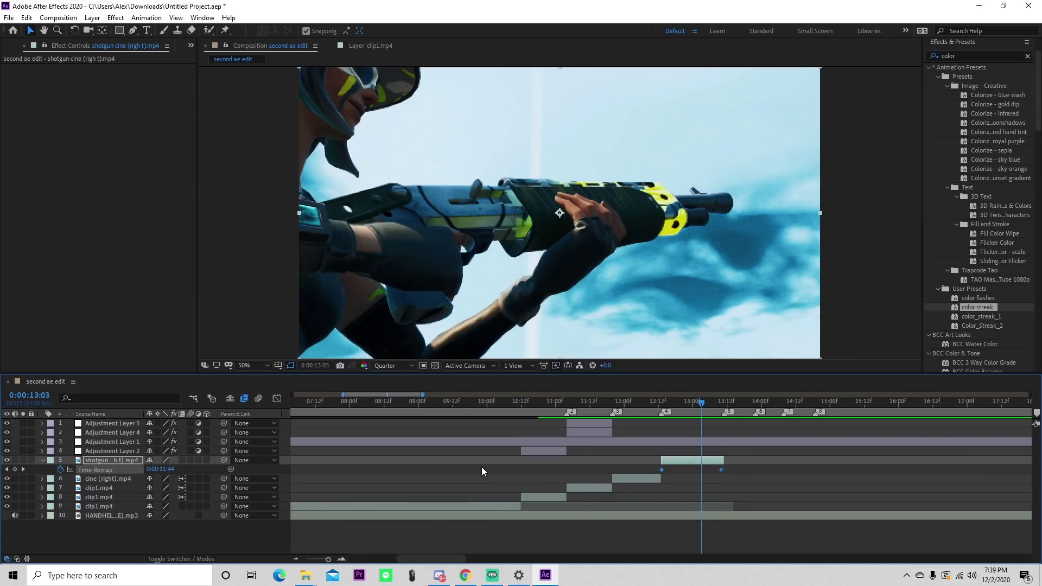
key(F9)
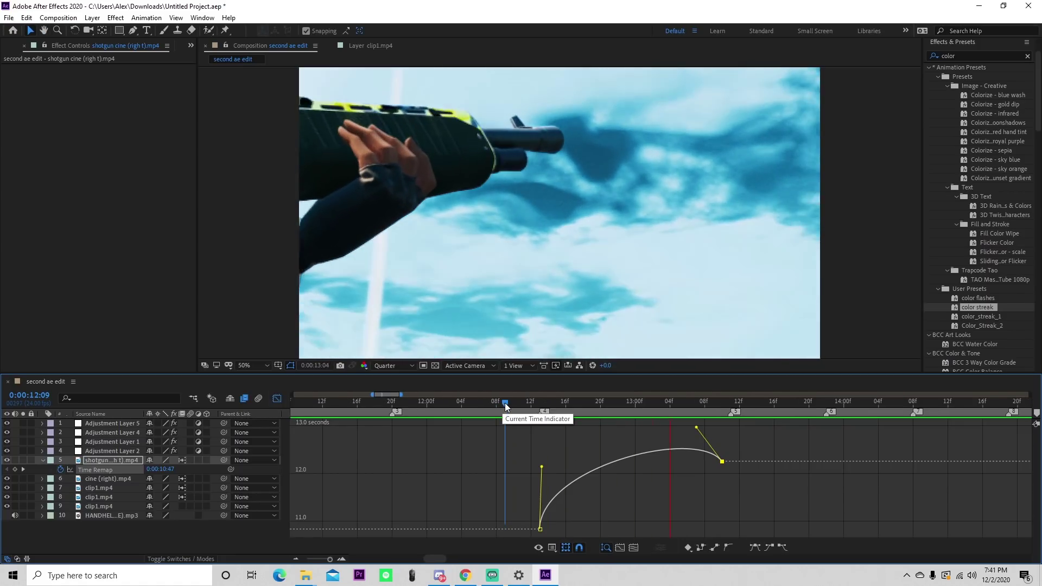
click(278, 398)
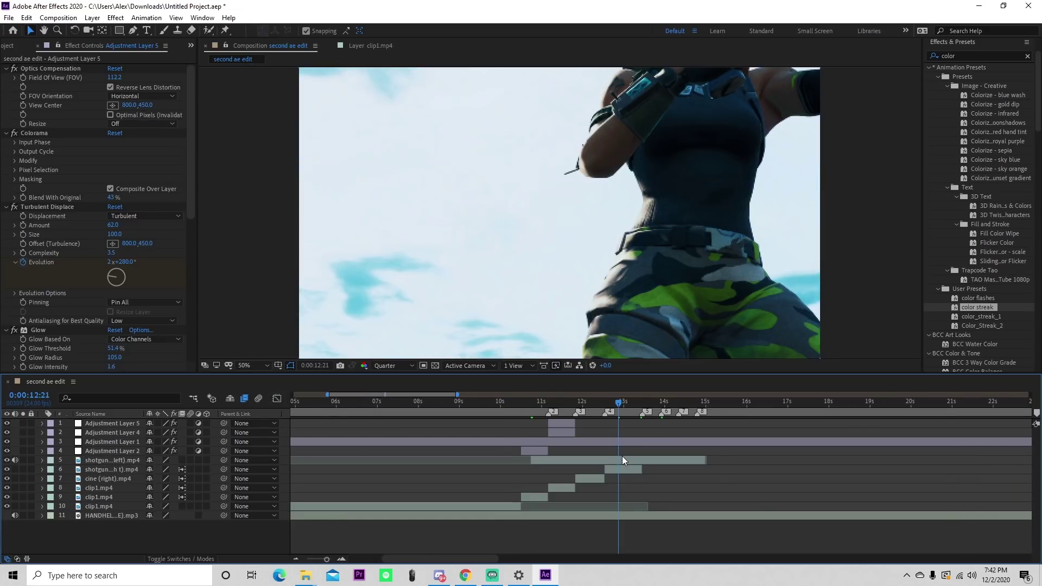
Step: Cut off the part of shotgun cine (left).mp4 after 0:00:12:21 and slide the remaining clip to start at marker 5
click(622, 456)
key(ctrl+shift+d)
key(Delete)
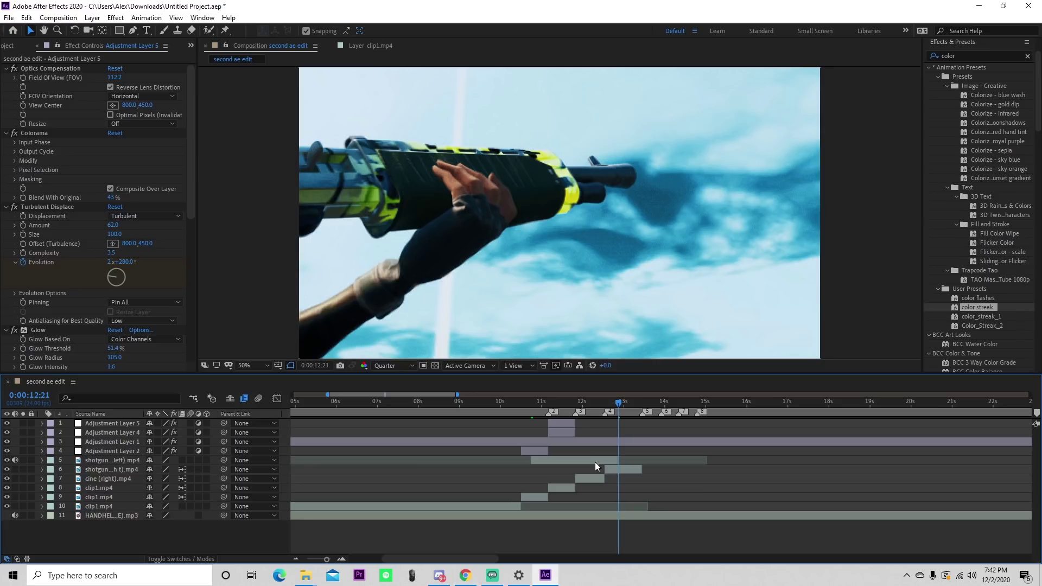
drag(595, 461, 709, 461)
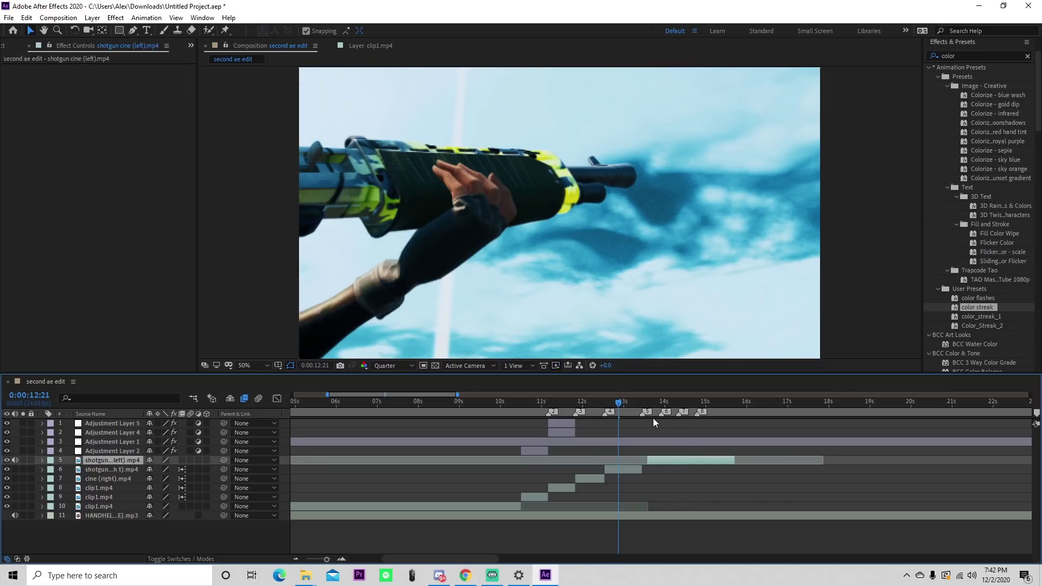
key(k)
click(329, 560)
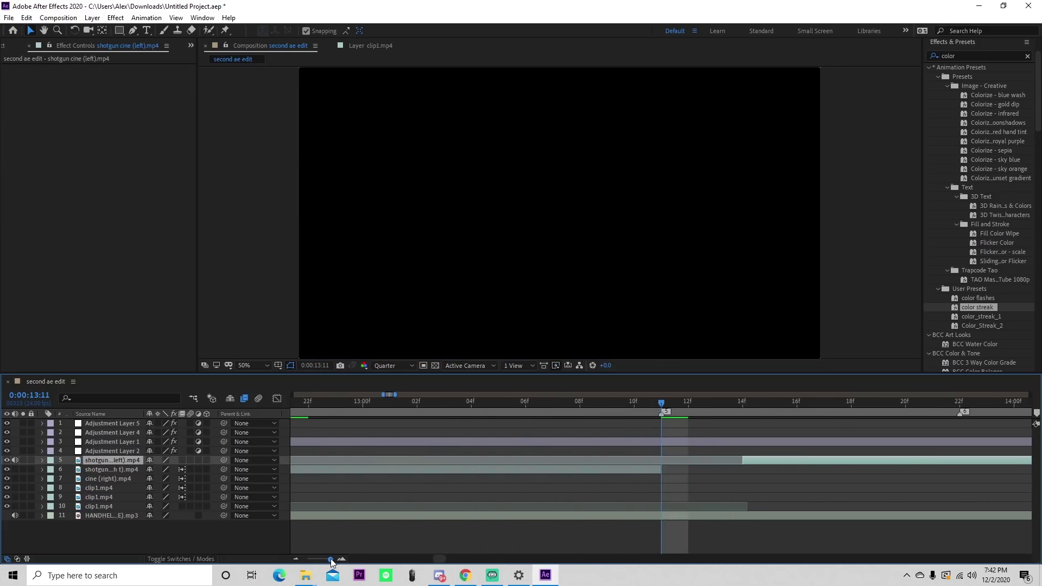
drag(752, 461, 678, 457)
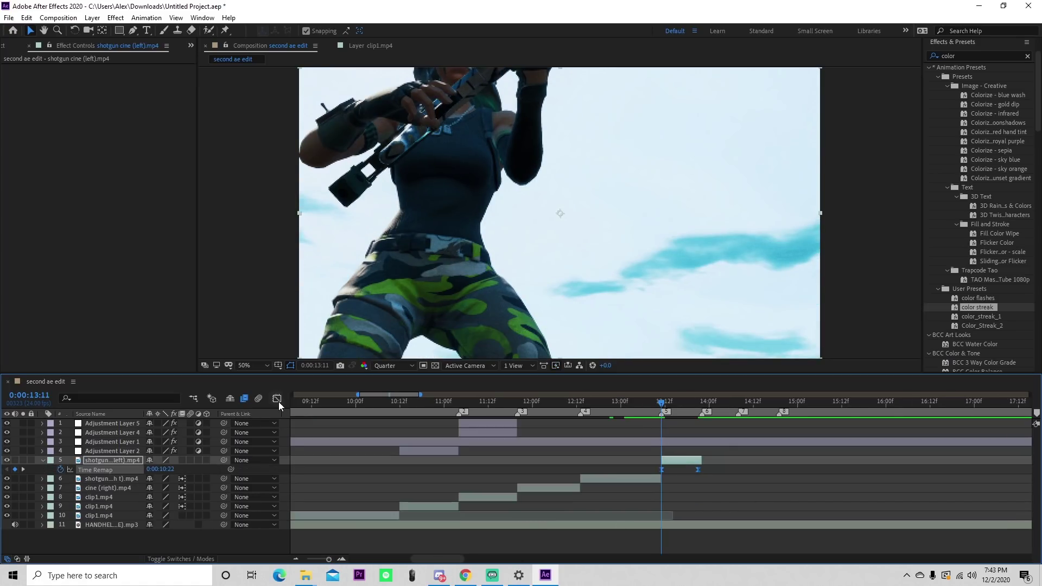
Step: Shape the Time Remap curve of shotgun cine (left).mp4 steep at both keyframes, and preview it from 0:00:13:06
click(278, 399)
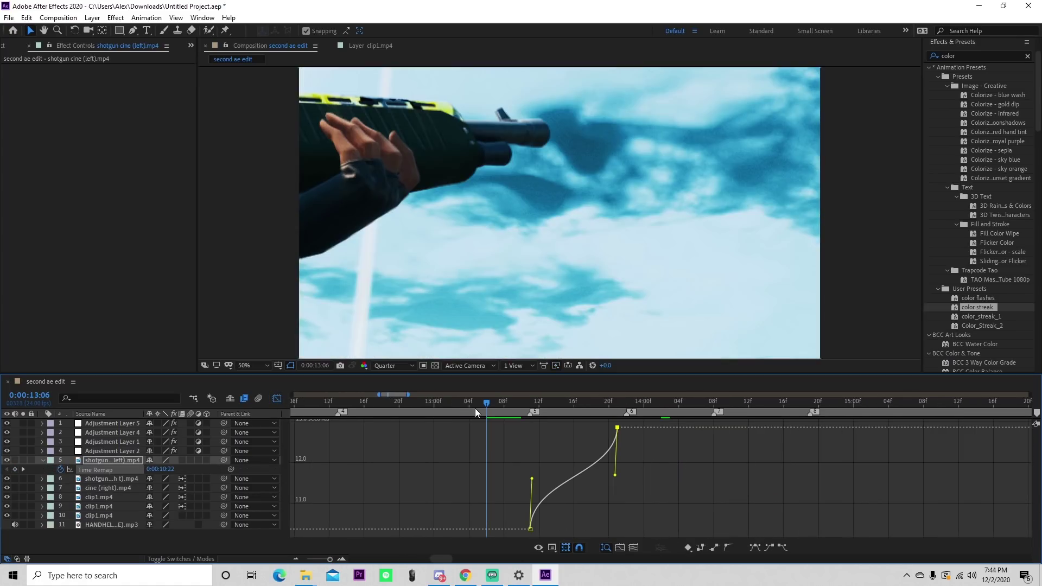
key(space)
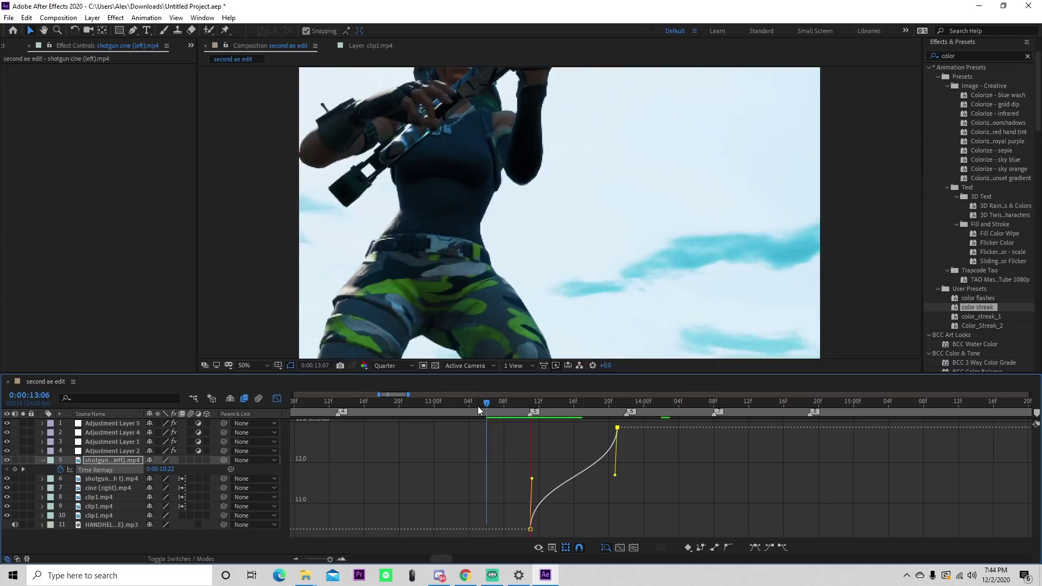
key(space)
click(277, 399)
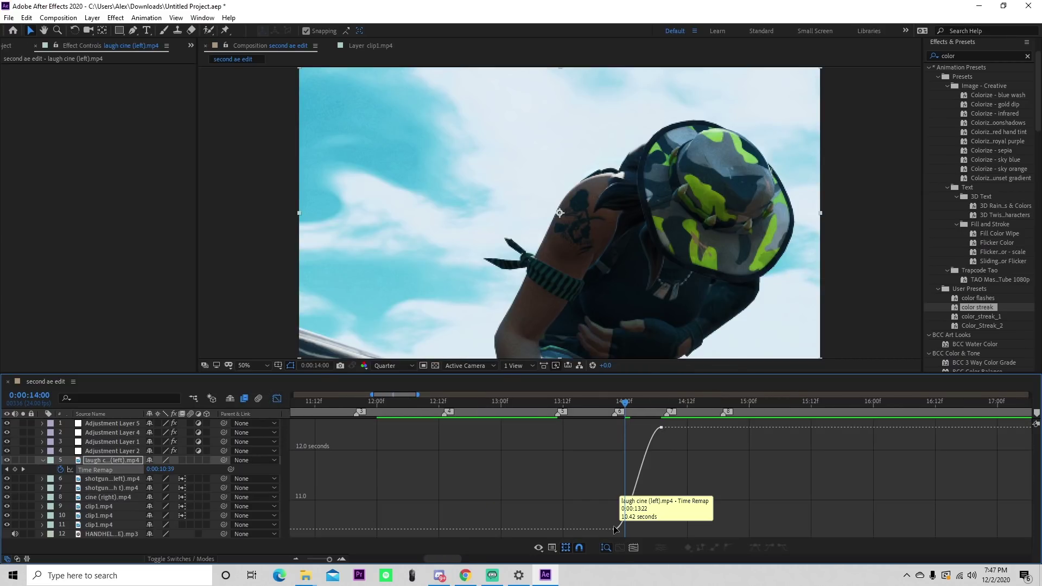
Step: Make the Time Remap curve of laugh cine (left).mp4 steep at both keyframes between markers 6 and 7, and preview the segment
click(614, 529)
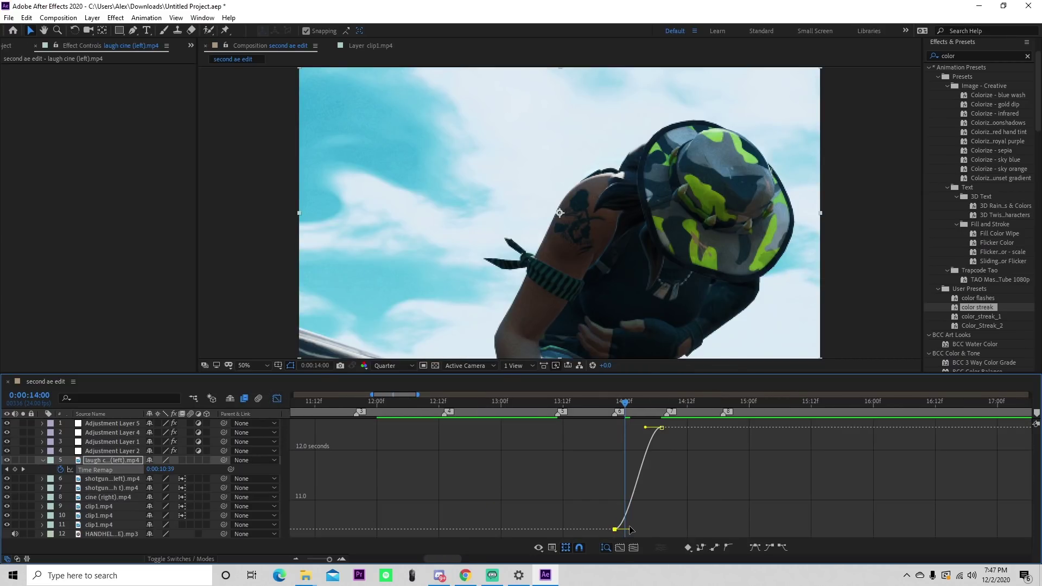
drag(630, 529, 602, 477)
drag(645, 427, 660, 470)
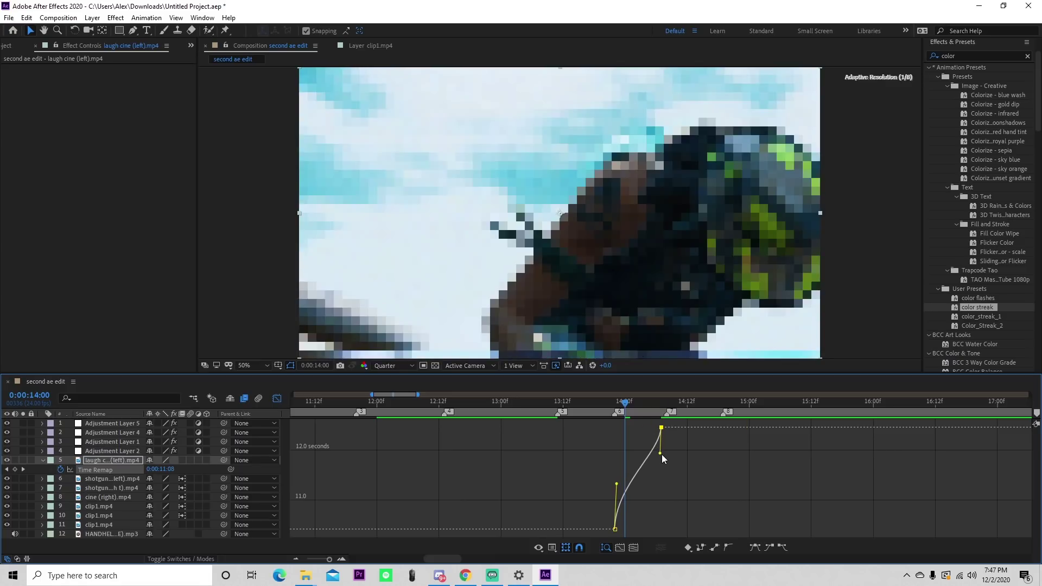
click(548, 403)
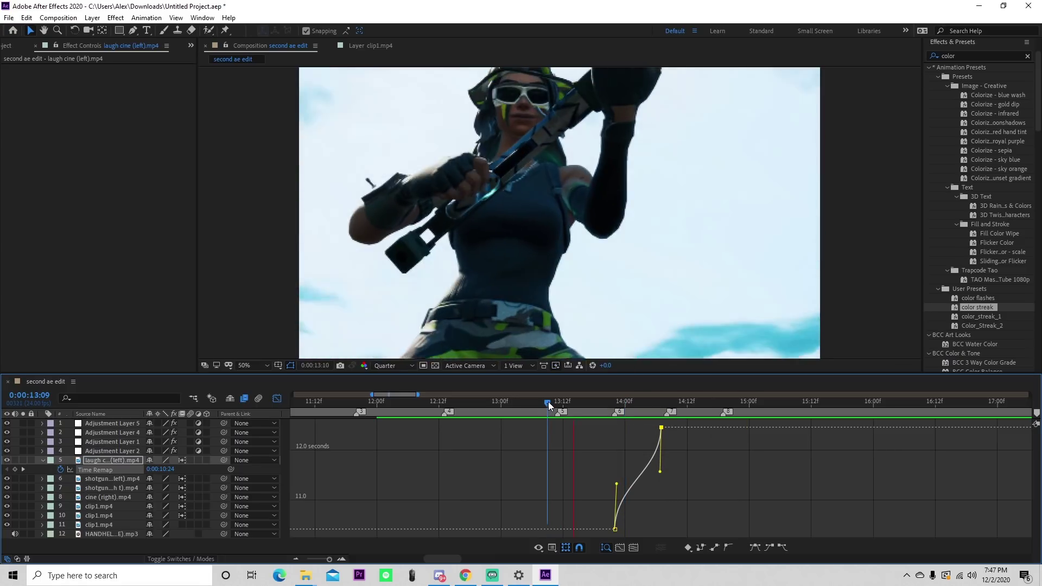
click(553, 405)
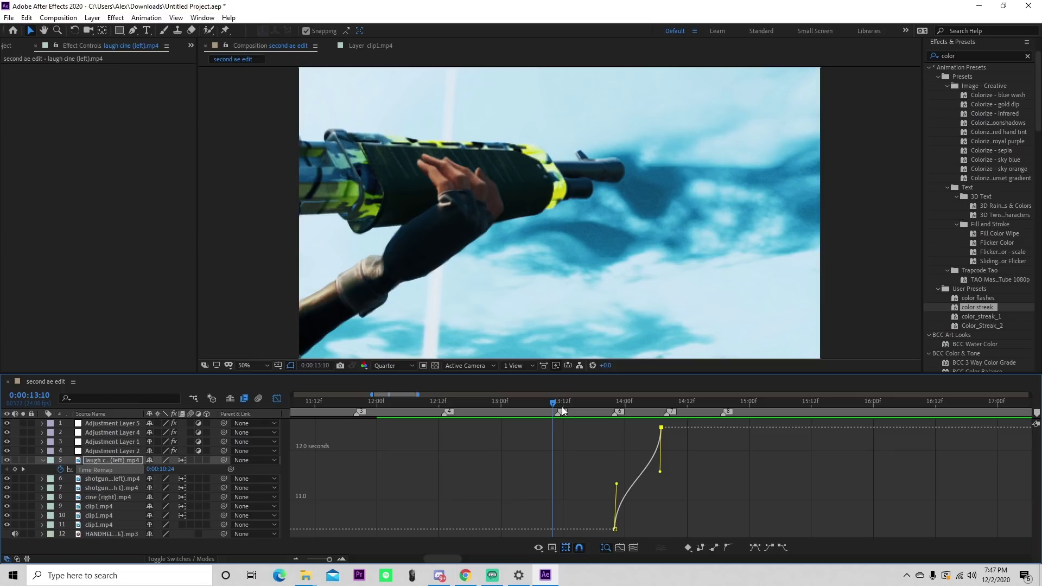
click(276, 399)
Step: Time-remap deag cine.mp4 between markers 7 and 8 with a curve that starts fast and levels off, and preview it from 0:00:13:05
click(640, 460)
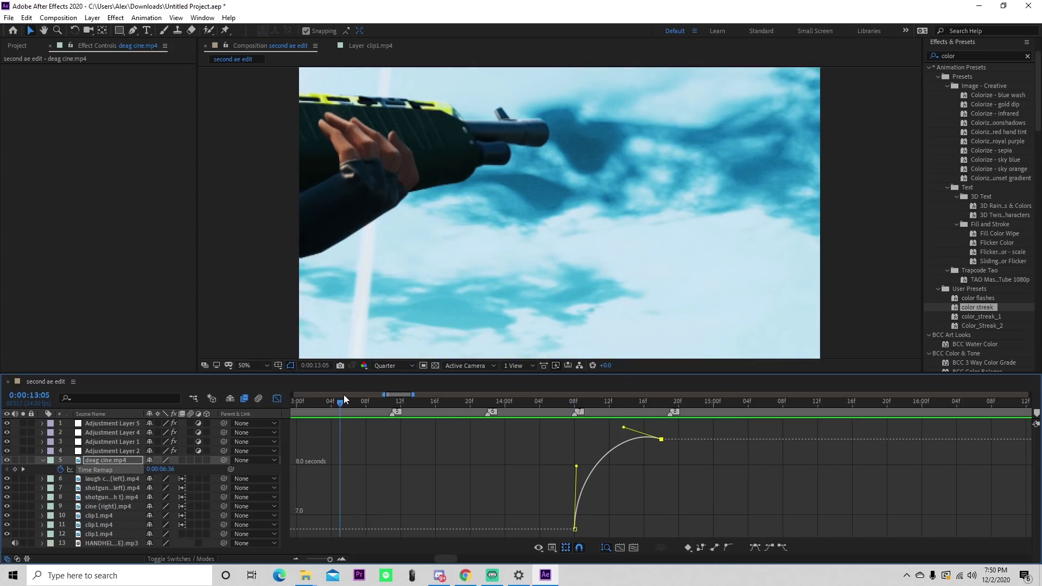
key(space)
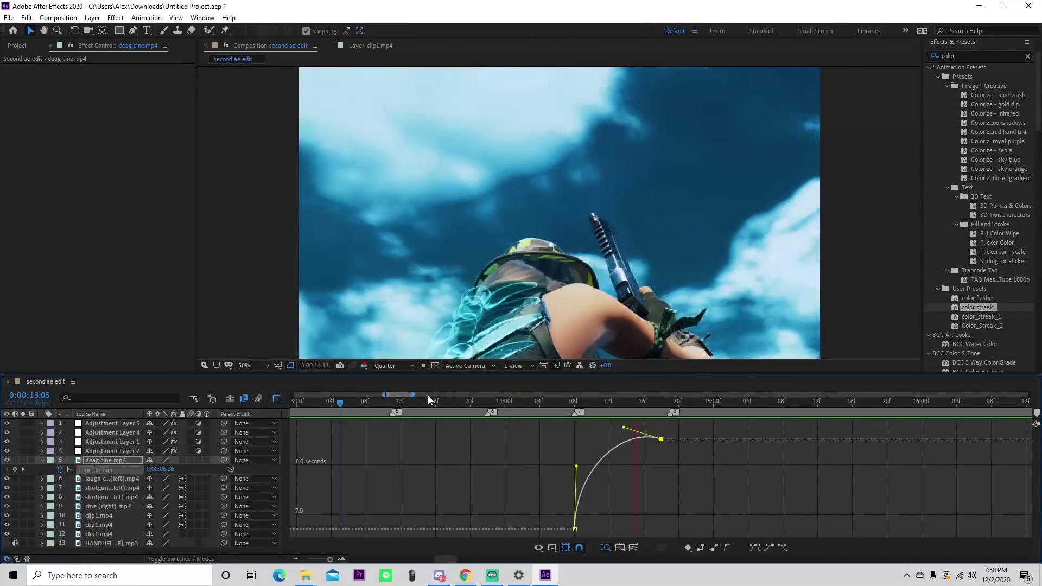
click(277, 399)
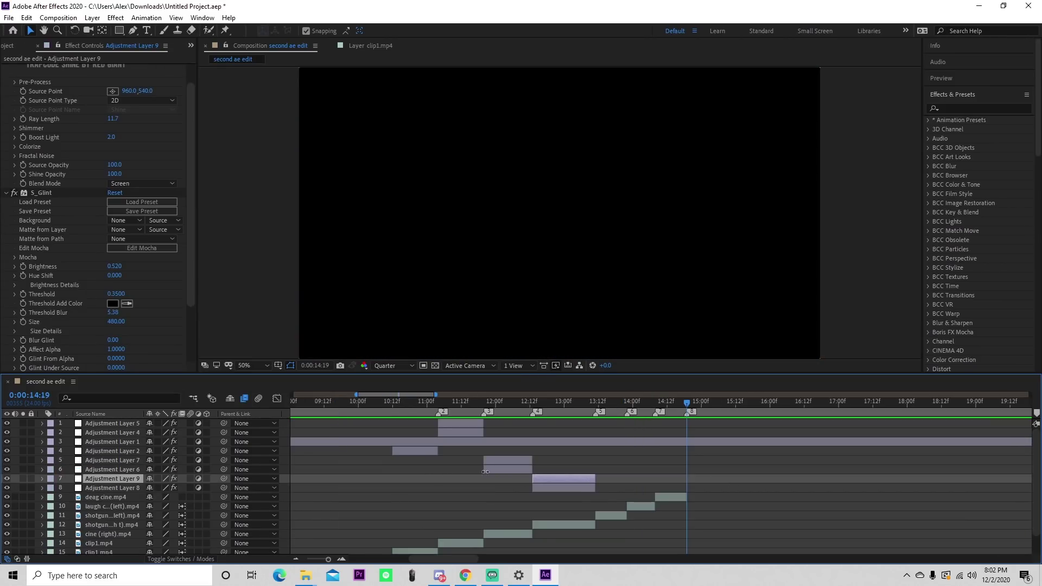
Step: Split the HANDHELDS music layer at 0:00:16:03 and at marker 8 (0:00:14:19)
drag(328, 560, 329, 560)
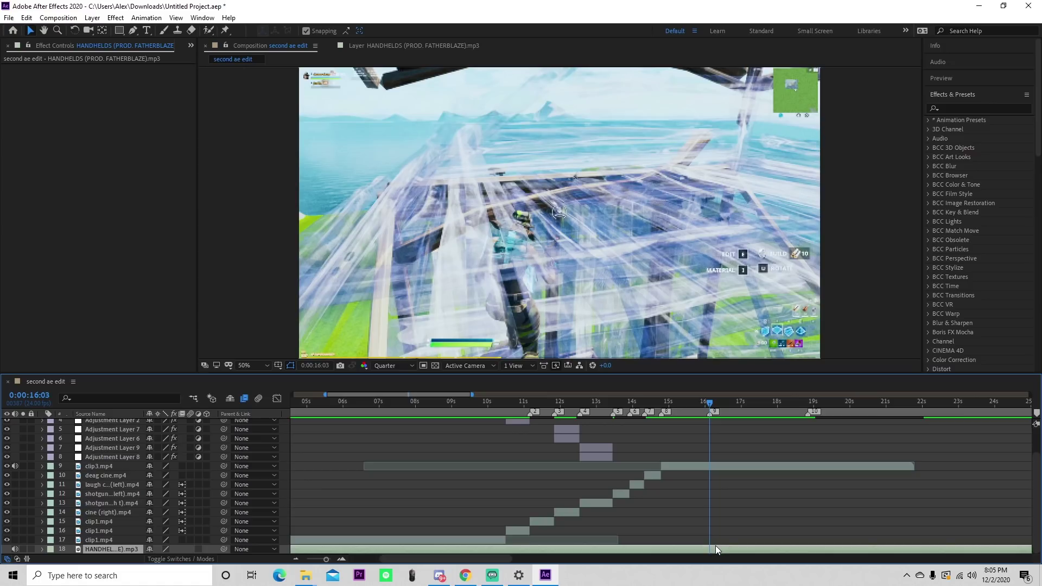
key(ctrl+shift+d)
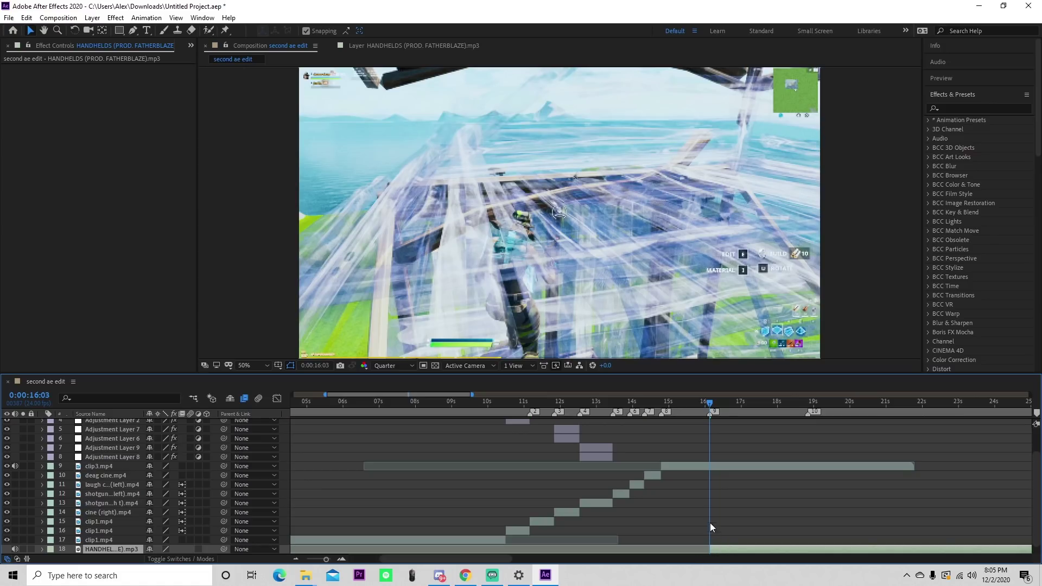
click(661, 416)
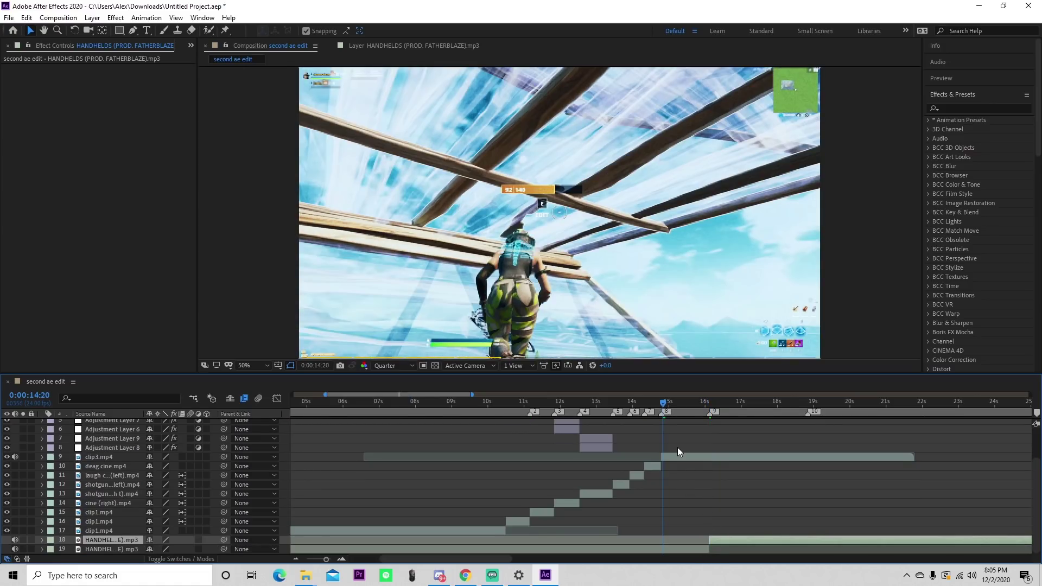
key(Page_Up)
click(679, 551)
key(ctrl+shift+d)
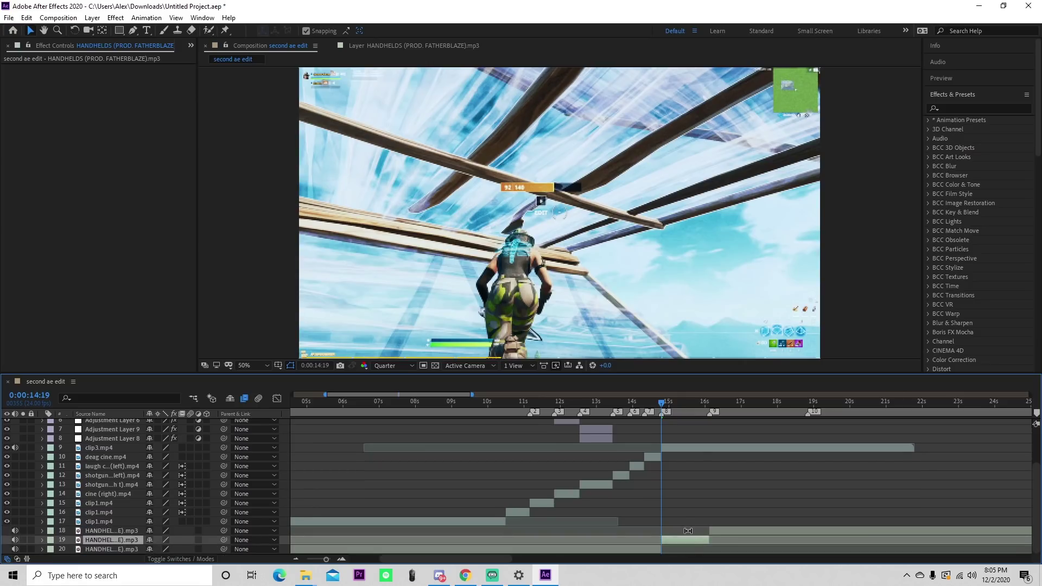
Step: Apply Bass & Treble to the music piece between markers 8 and 9, with Bass 10.00 and Treble -100.00
click(950, 111)
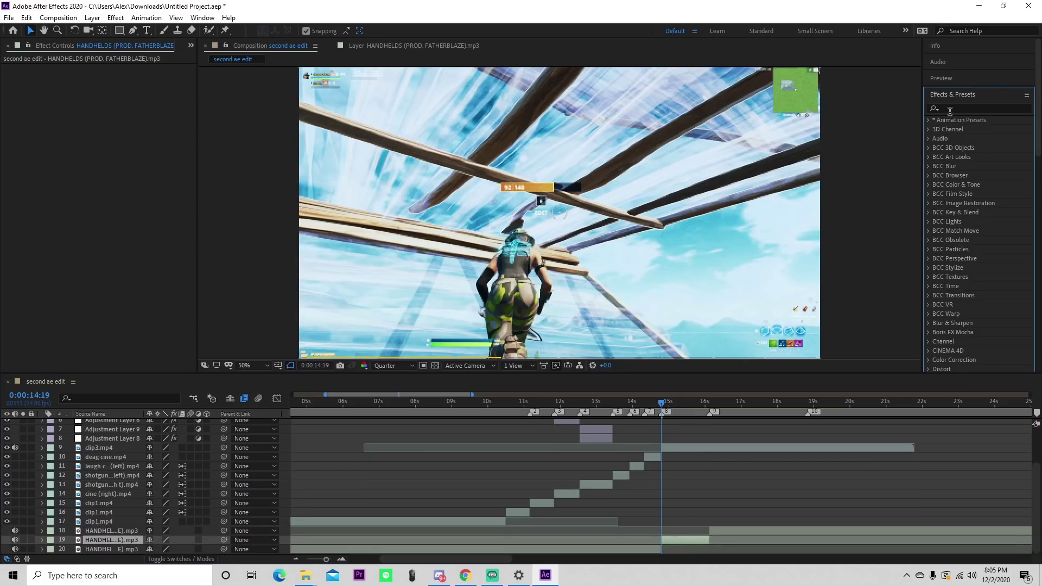
text(bass)
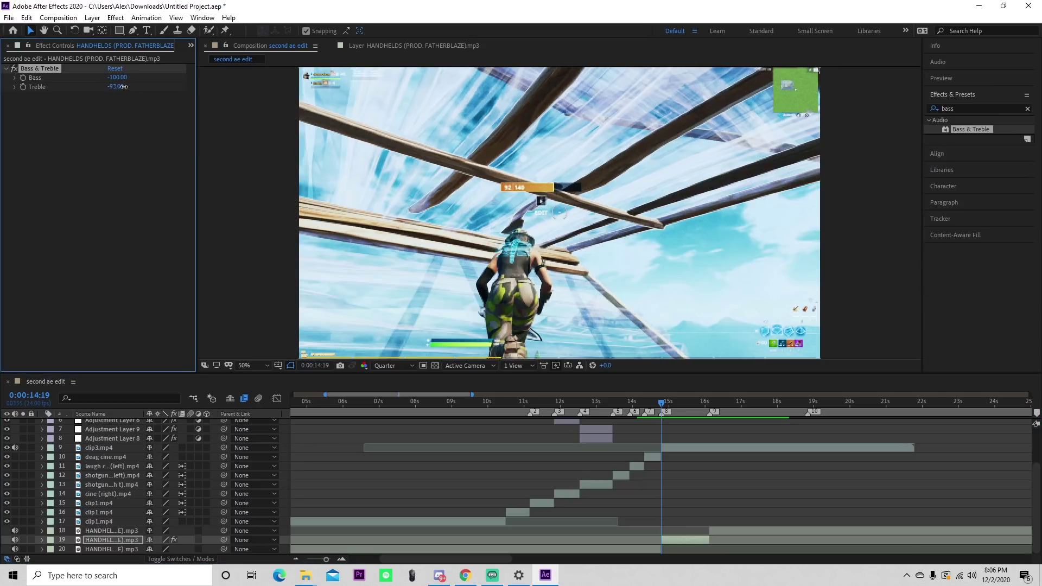
mouse_move(124, 87)
mouse_down()
mouse_move(151, 92)
mouse_move(166, 81)
mouse_move(112, 77)
mouse_up()
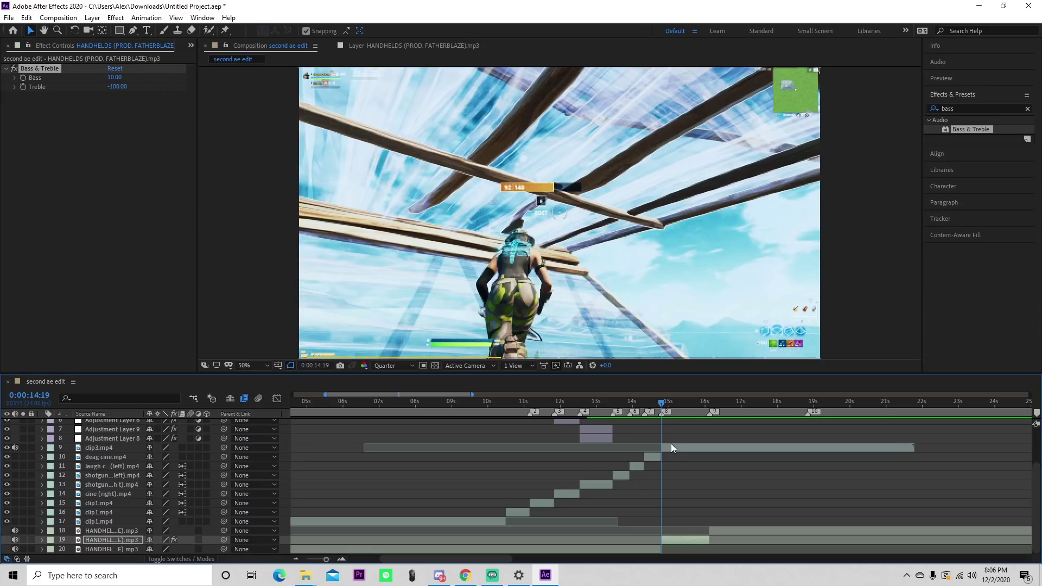
click(703, 481)
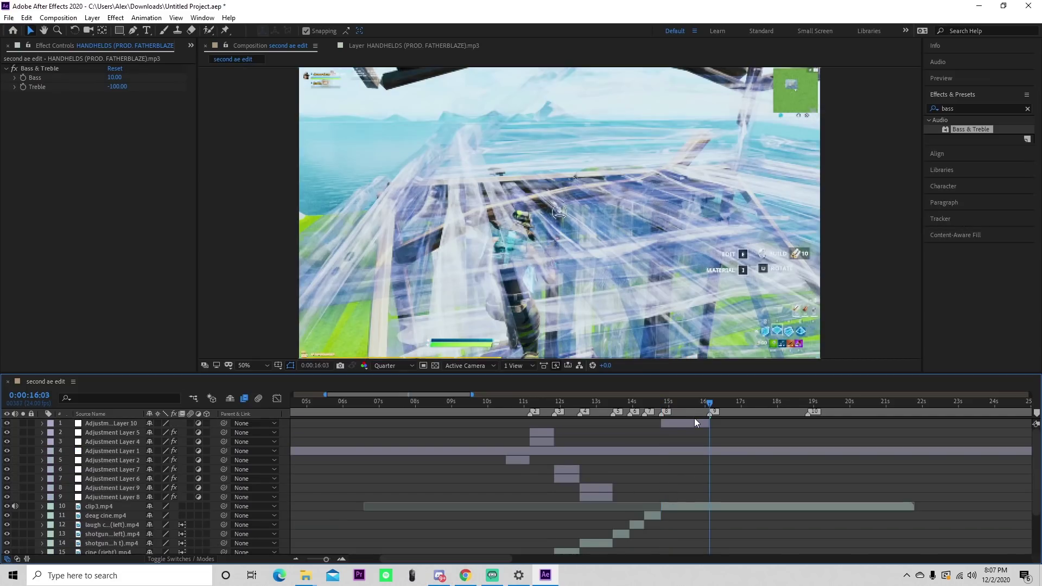
Step: Select Adjustment Layer 10 between markers 8 and 9 and search the effects and presets for shine
click(695, 423)
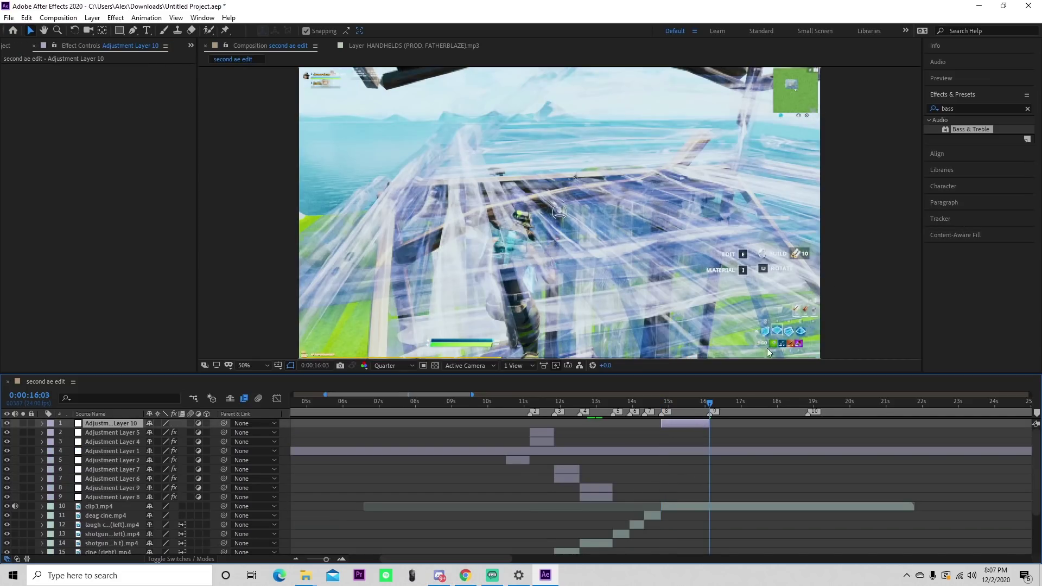
click(947, 109)
text(shine)
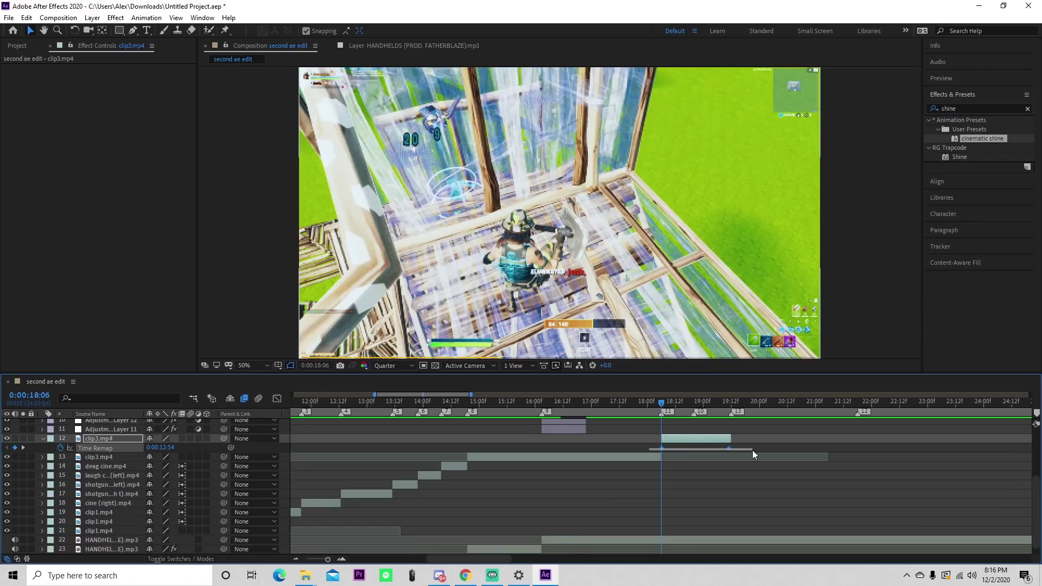
Step: Shape the Time Remap curve of the clip3.mp4 piece starting at 0:00:18:06 steep at both keyframes, preview it from 0:00:17:23, and collapse its properties
drag(753, 451, 752, 449)
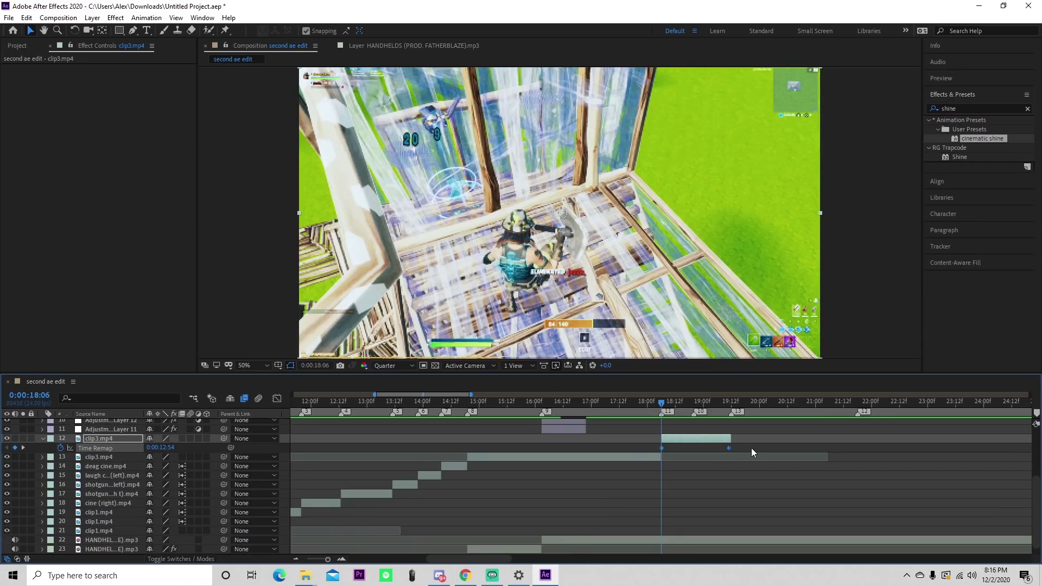
click(276, 398)
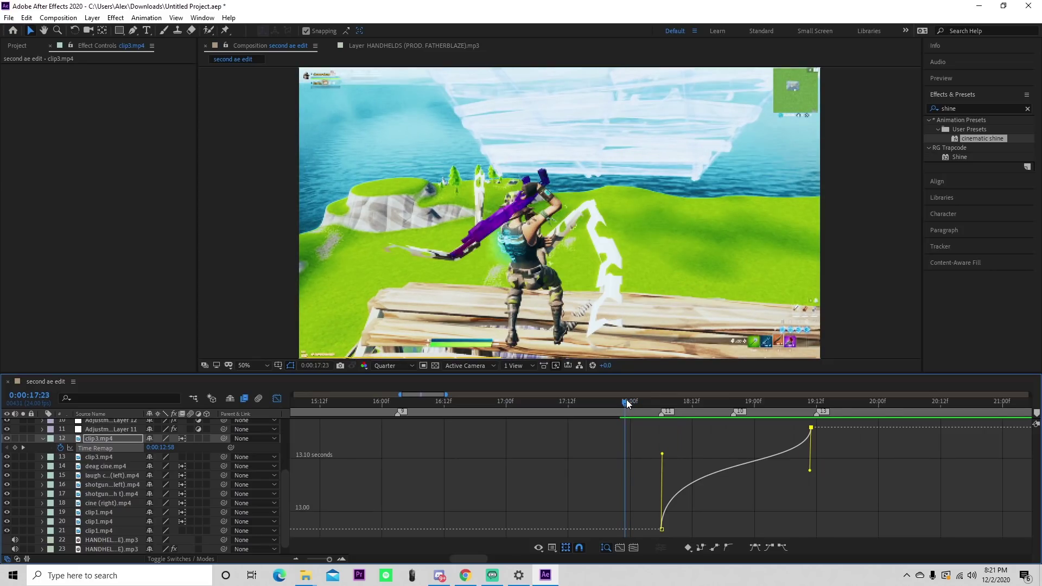
key(space)
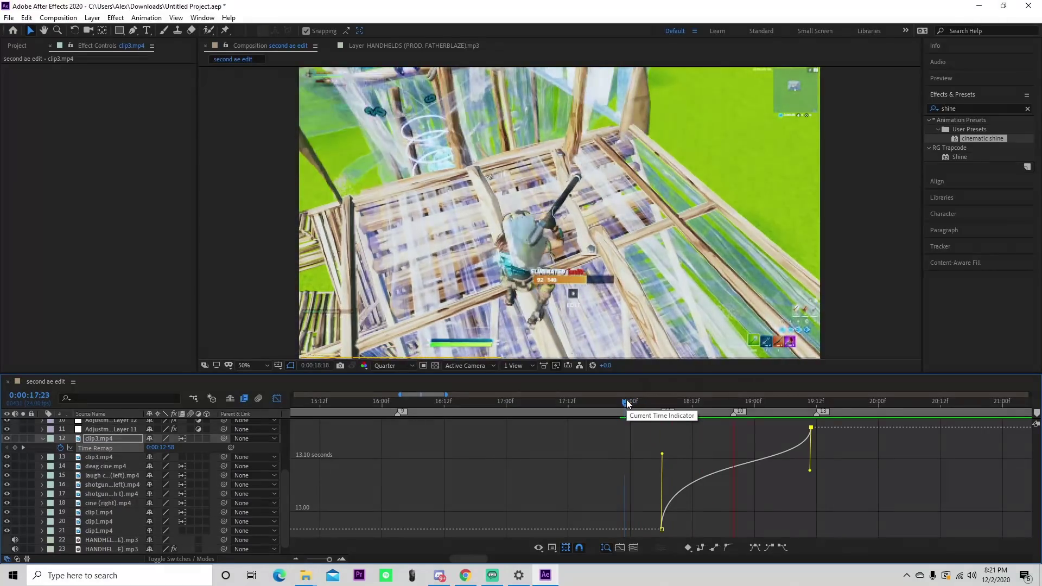
key(shift+F3)
click(666, 441)
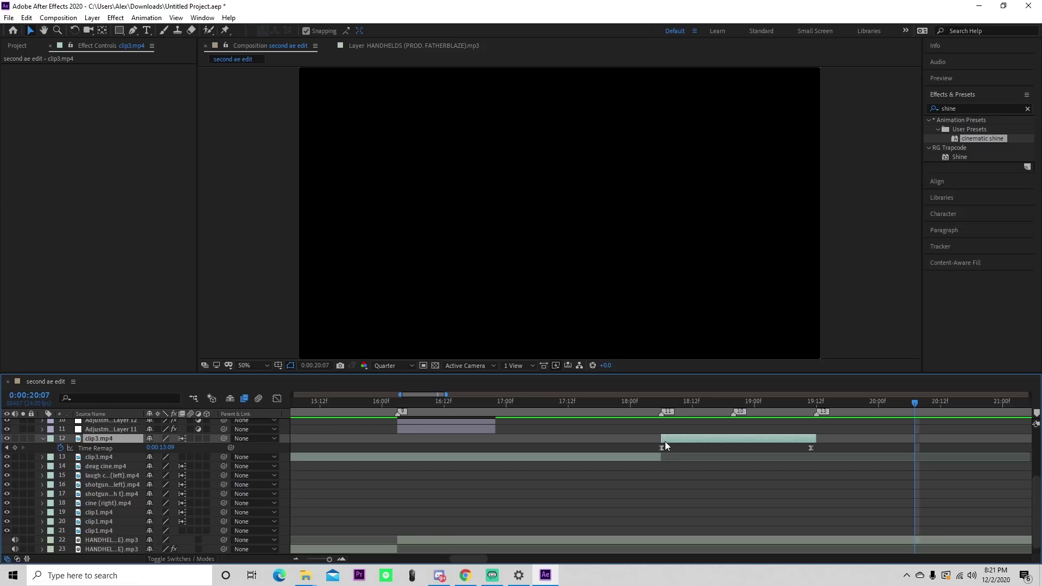
key(u)
scroll(676, 435, up, 2)
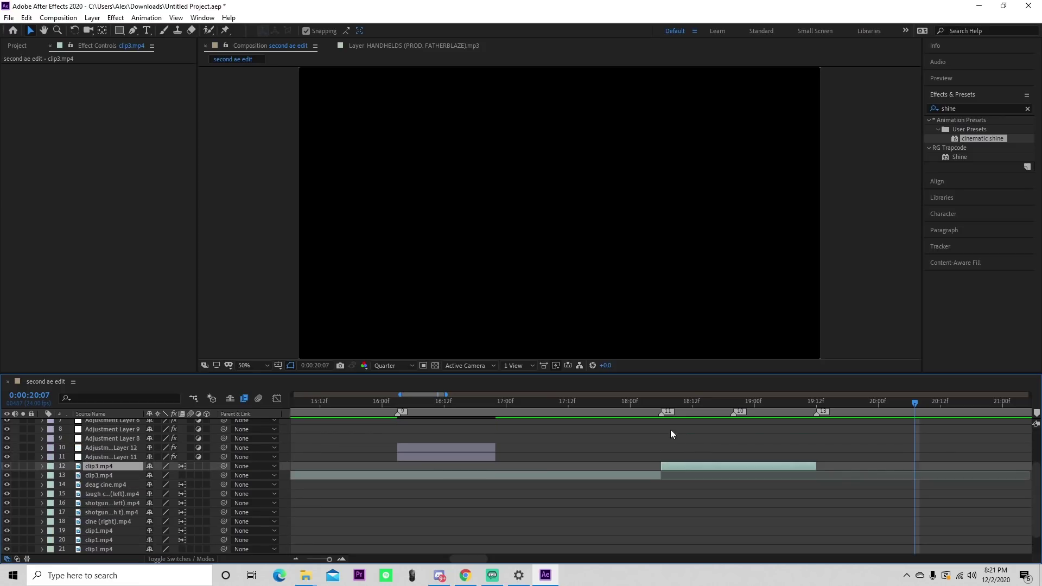
Step: Apply the visuxalls_my_shake preset to Adjustment Layer 13, which covers the clip3.mp4 piece starting at 0:00:18:06
click(663, 405)
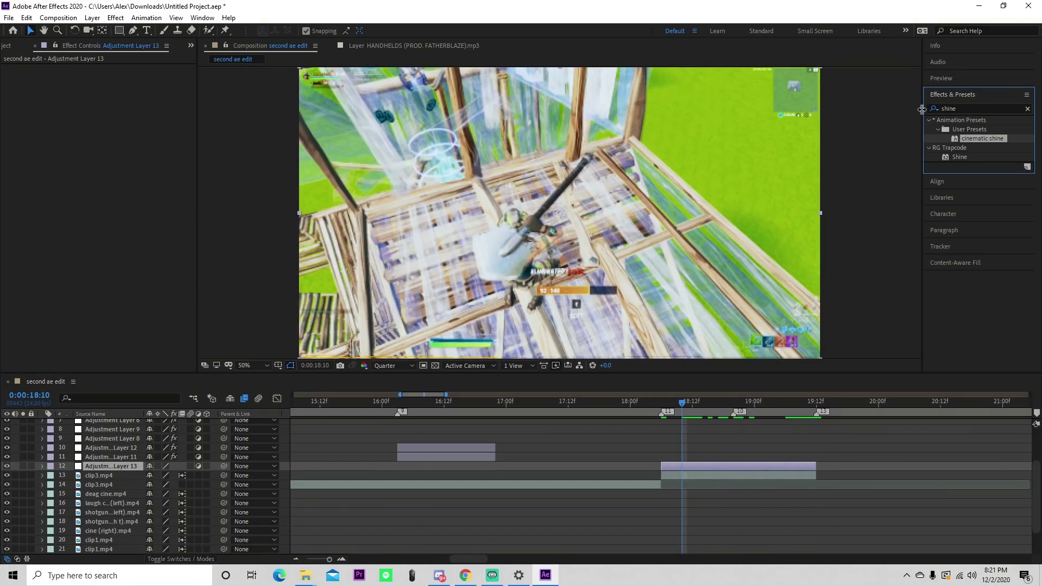
click(968, 110)
text(shajke)
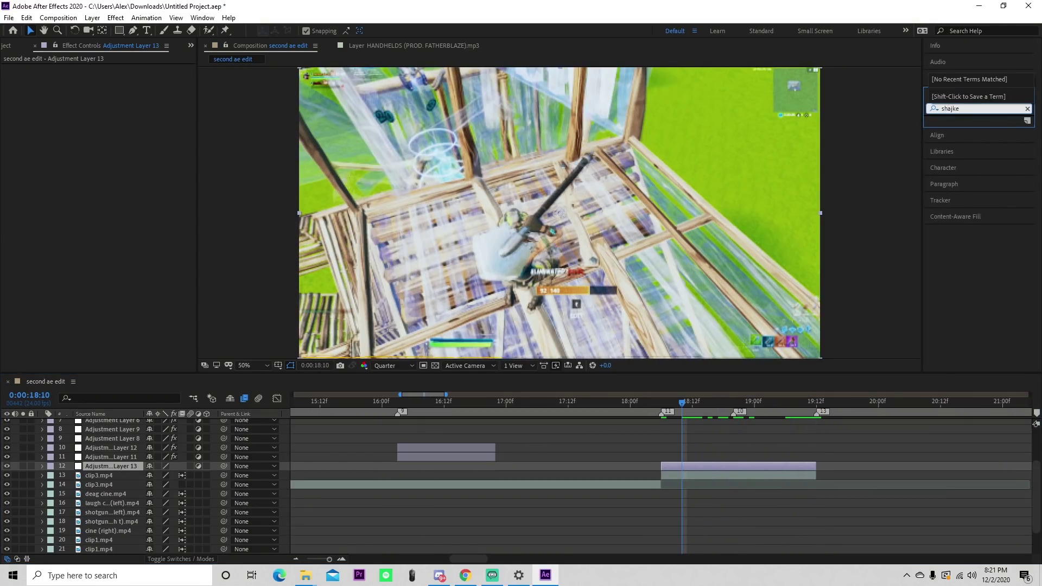
key(BackSpace)
key(BackSpace)
key(BackSpace)
text(ke)
double_click(996, 184)
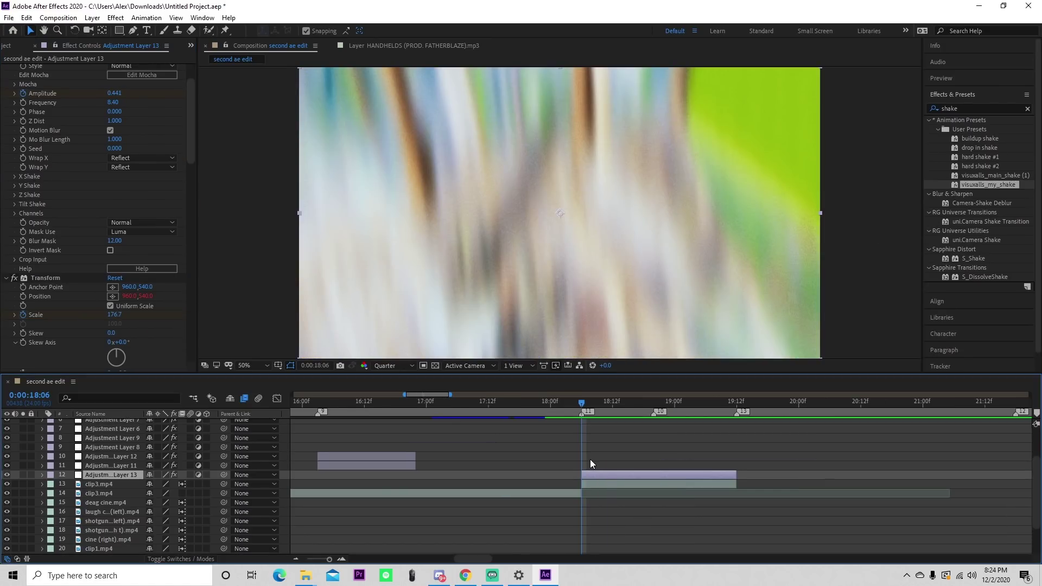
Step: Add another adjustment layer above Adjustment Layer 13, split it at 0:00:18:06, and delete the part before that time
key(ctrl+alt+y)
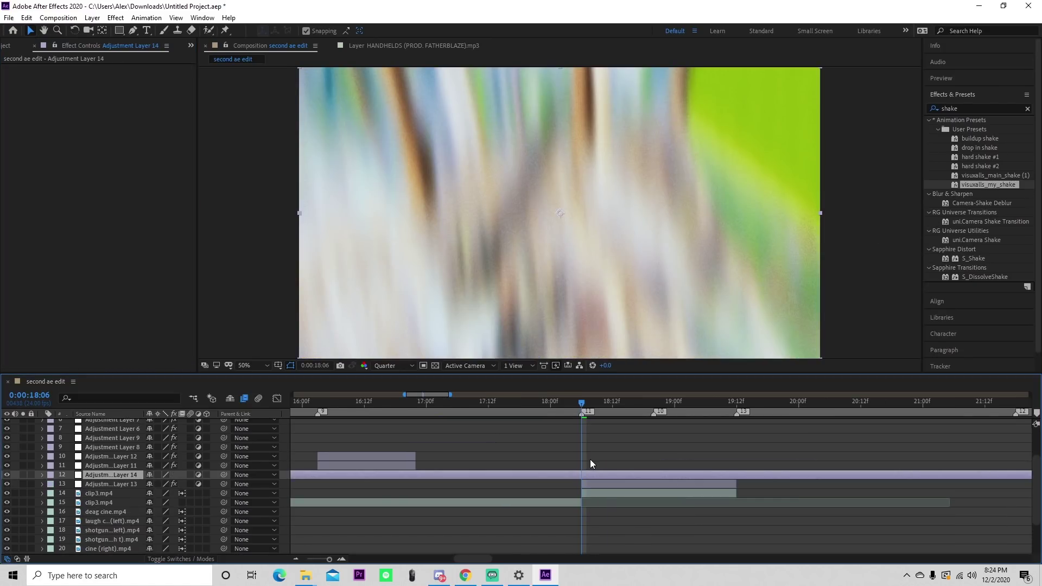
key(ctrl+shift+d)
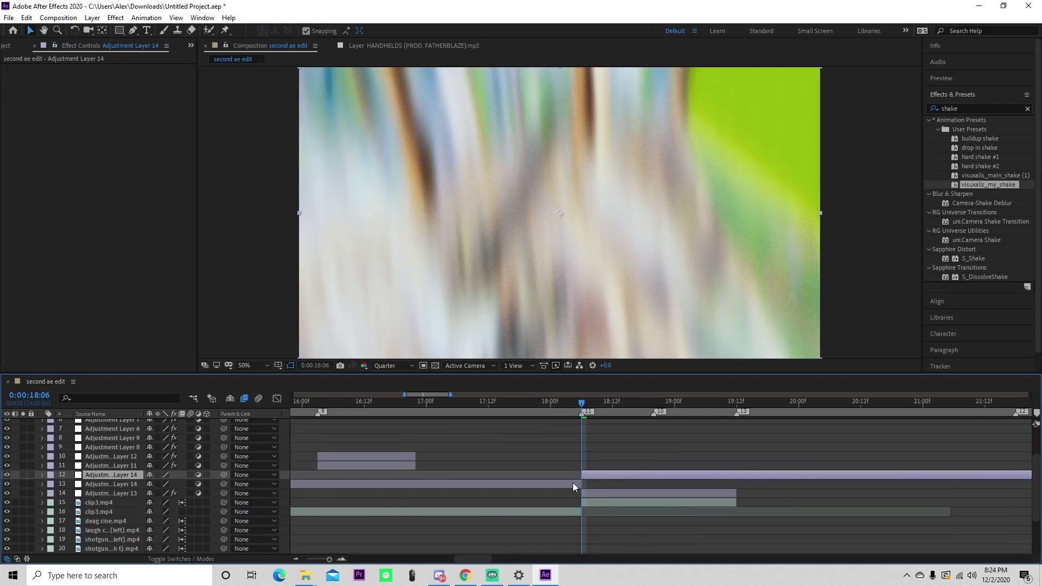
click(572, 484)
key(Delete)
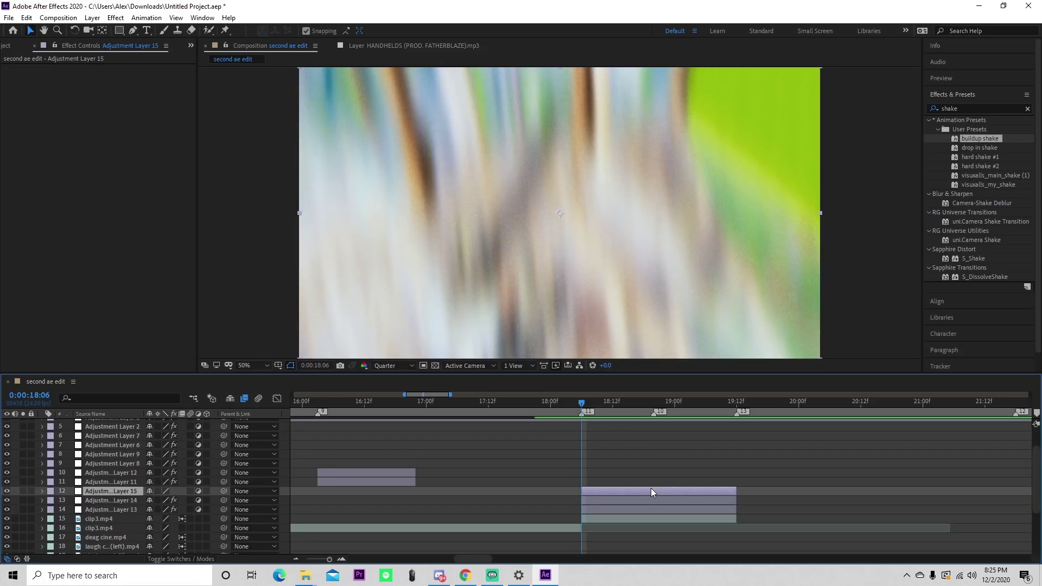
Step: Apply the color_streak_1 preset to Adjustment Layer 15 above the last clip3.mp4 piece, and scrub over its start at 0:00:18:06
click(947, 109)
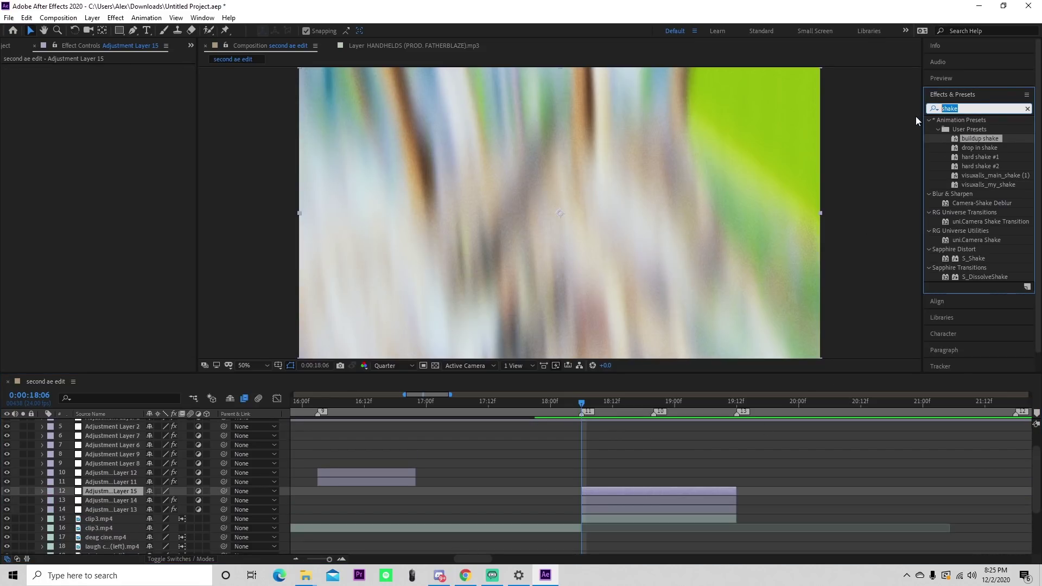
text(color)
scroll(982, 314, down, 2)
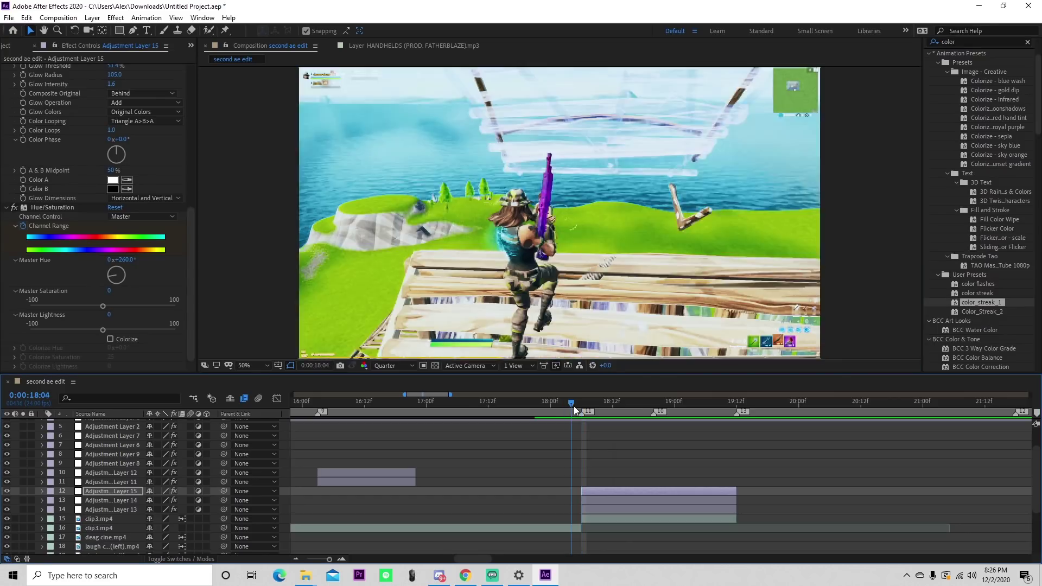
drag(574, 406, 582, 409)
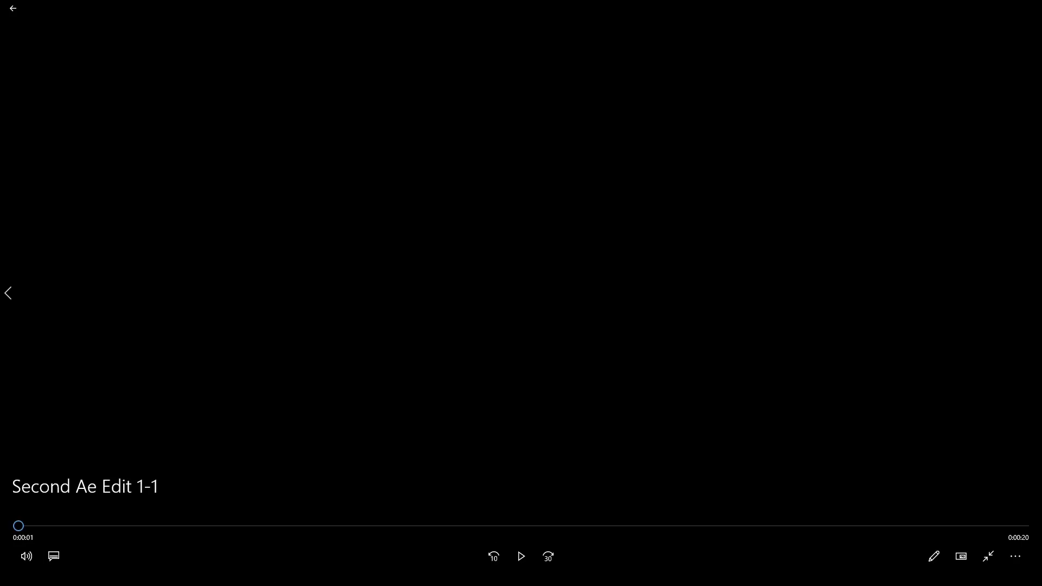
Step: Switch to the media player, play the exported video Second Ae Edit 1-1, skip ahead, and open its volume control
click(529, 564)
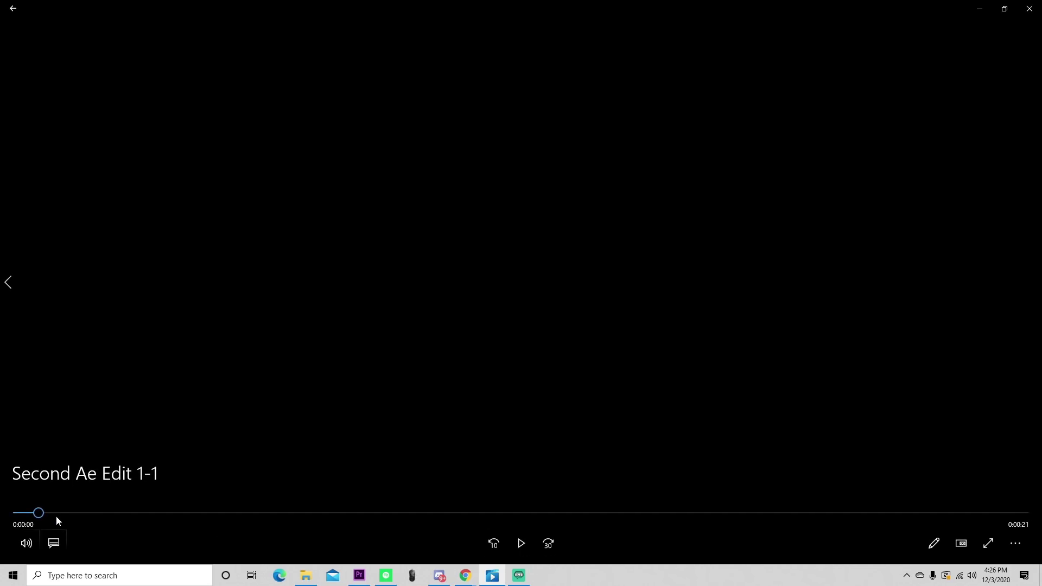
drag(235, 495, 349, 493)
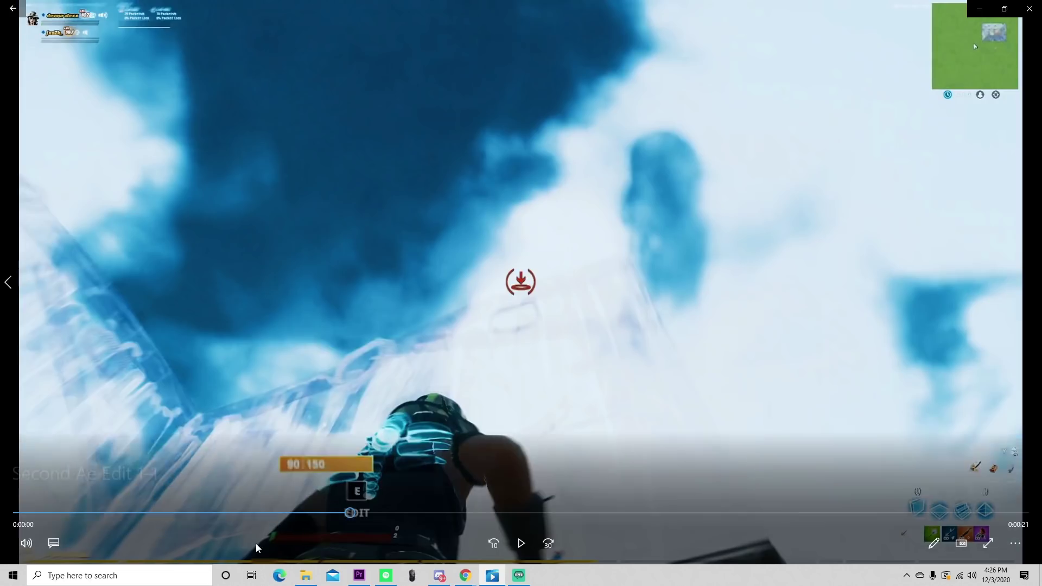
click(30, 535)
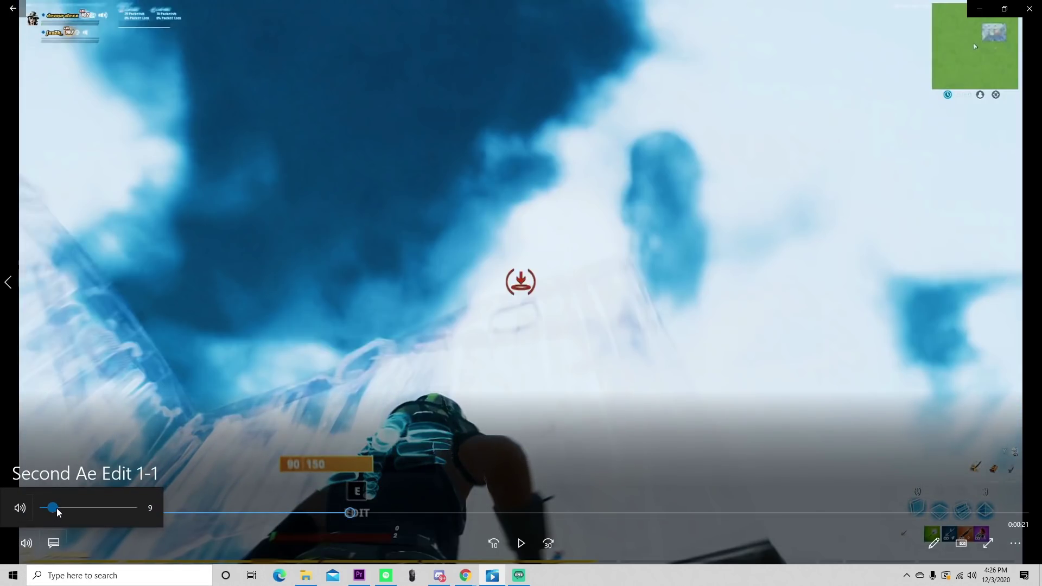